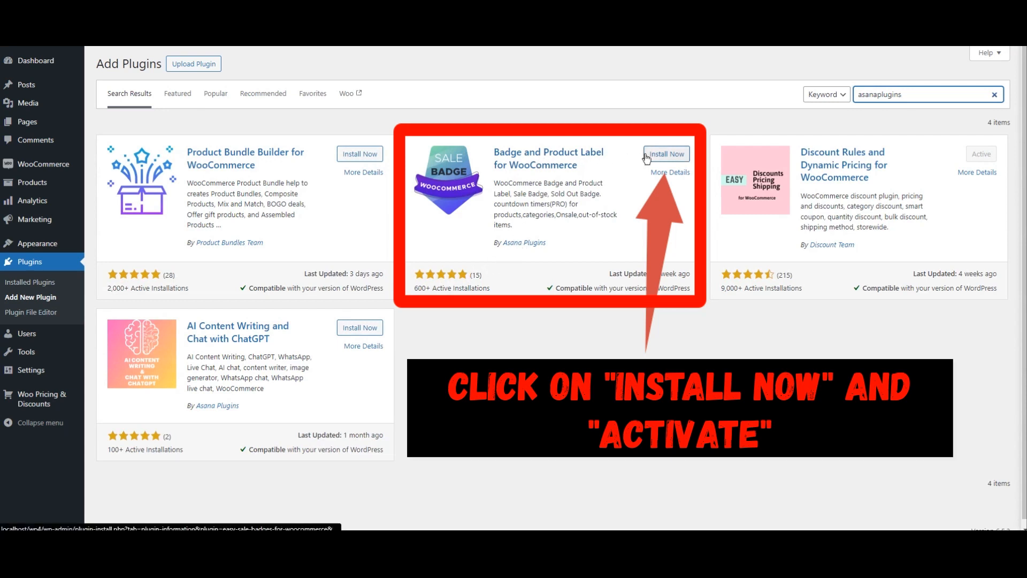
Step: Install and activate the Badge and Product Label for WooCommerce plugin
{"action": "left_click", "coordinate": [675, 156]}
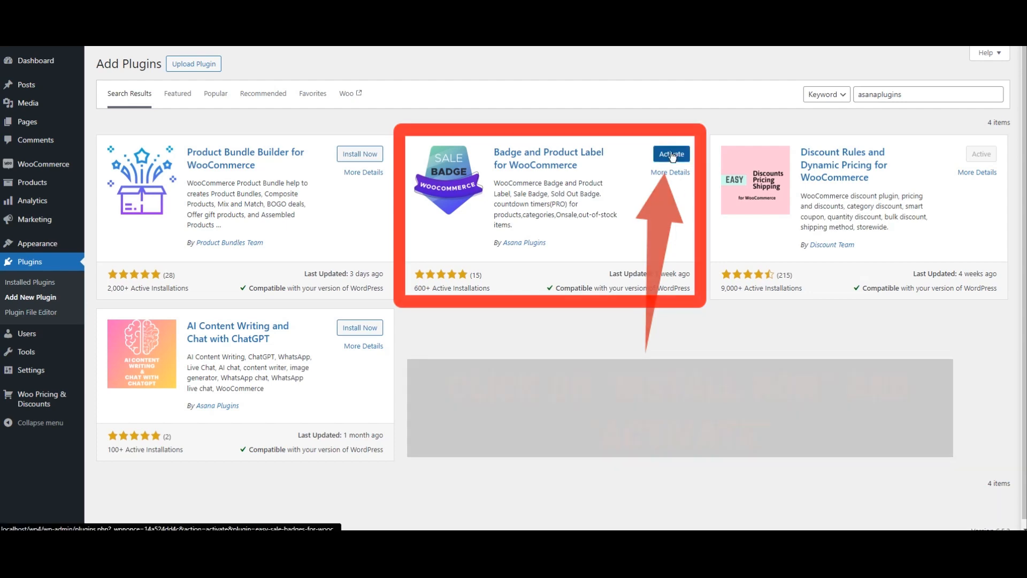
{"action": "left_click", "coordinate": [672, 155]}
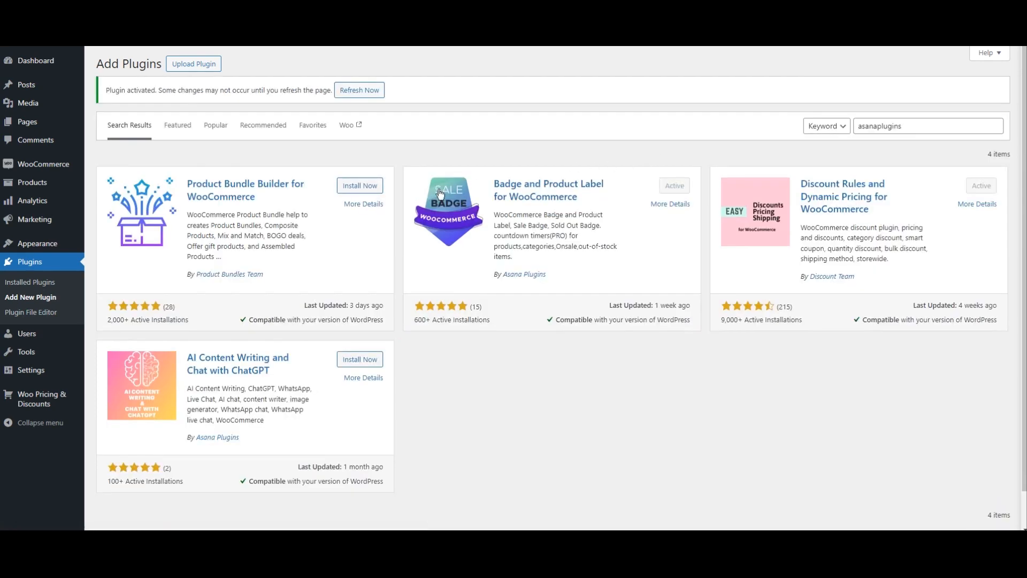
{"action": "left_click", "coordinate": [29, 263]}
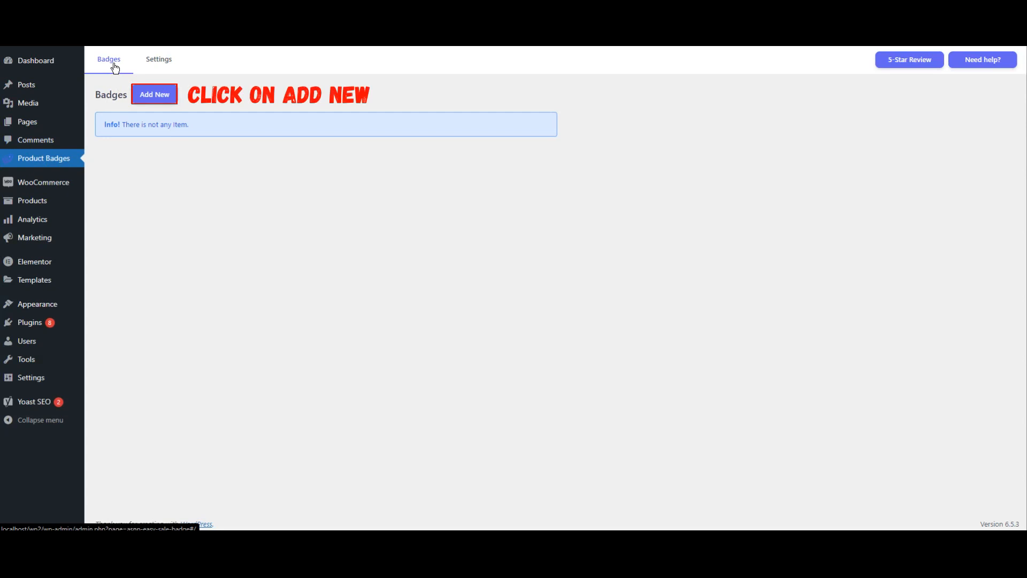
Step: Add a new badge and name it Badge-1
{"action": "left_click", "coordinate": [157, 99]}
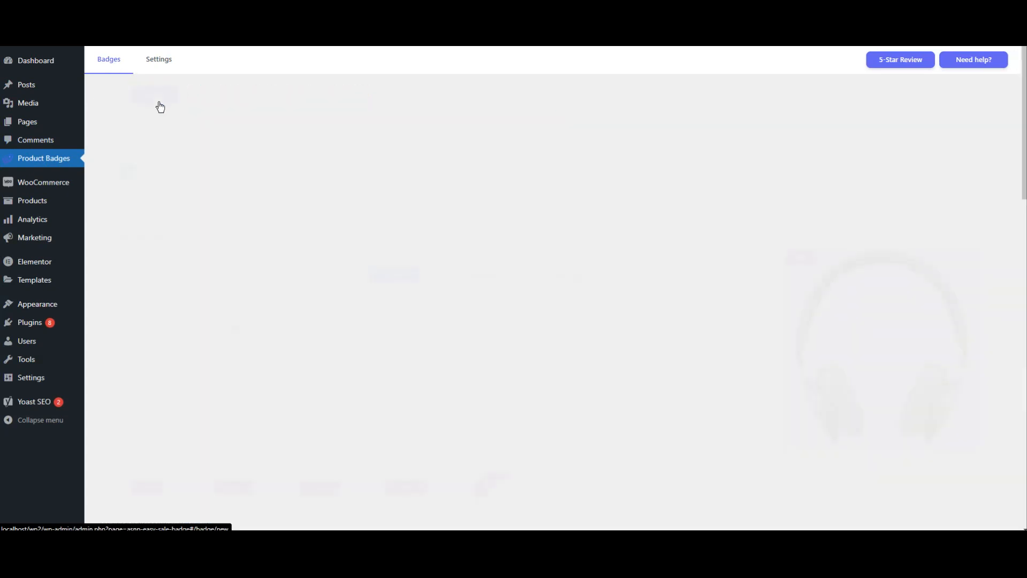
{"action": "left_click", "coordinate": [196, 148]}
{"action": "type", "text": "Badge-1"}
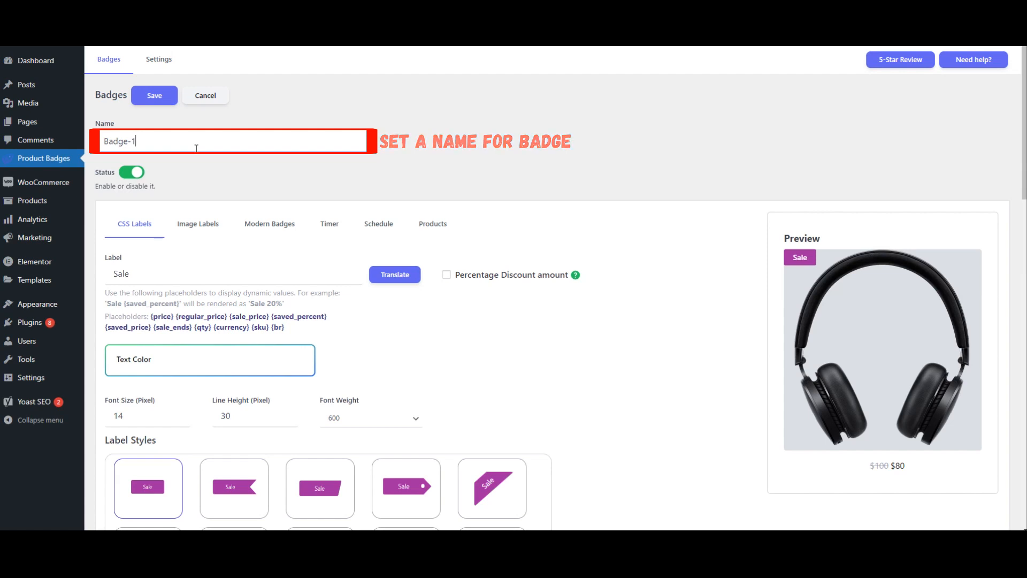
Step: Choose the teal blob label style showing 70% for the badge
{"action": "scroll", "coordinate": [312, 213], "scroll_direction": "down", "scroll_amount": 3}
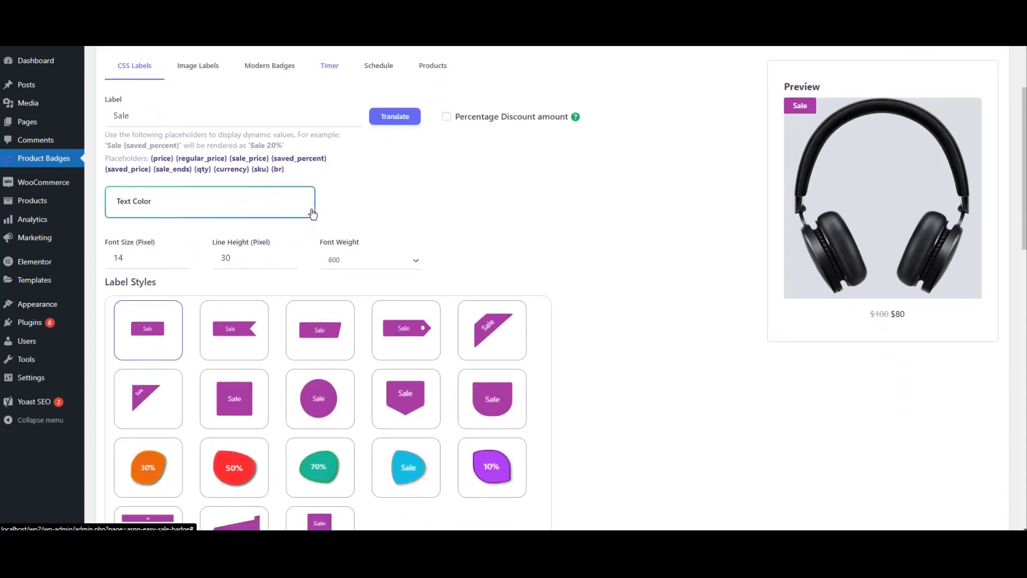
{"action": "scroll", "coordinate": [500, 281], "scroll_direction": "down", "scroll_amount": 1}
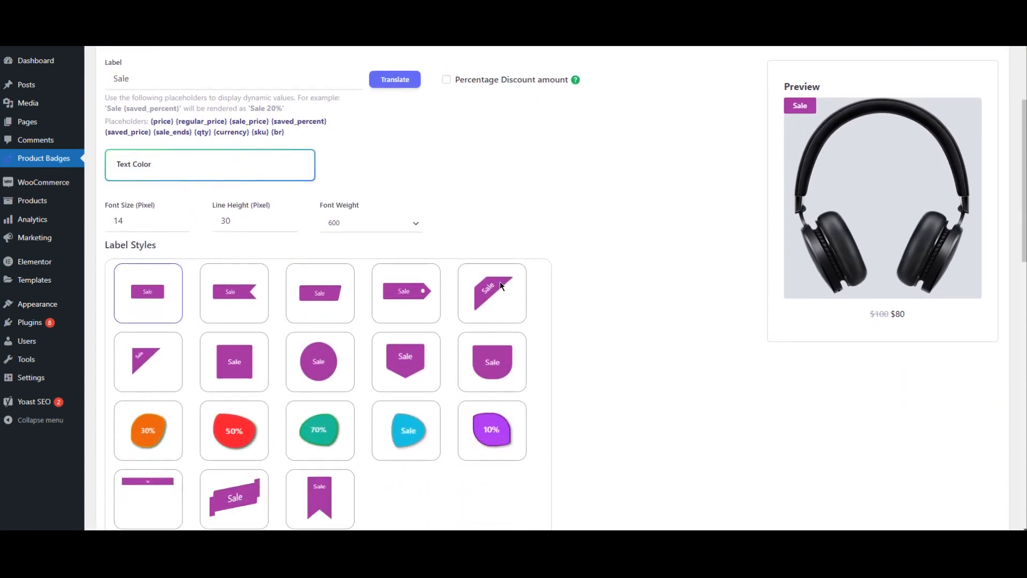
{"action": "scroll", "coordinate": [500, 286], "scroll_direction": "down", "scroll_amount": 1}
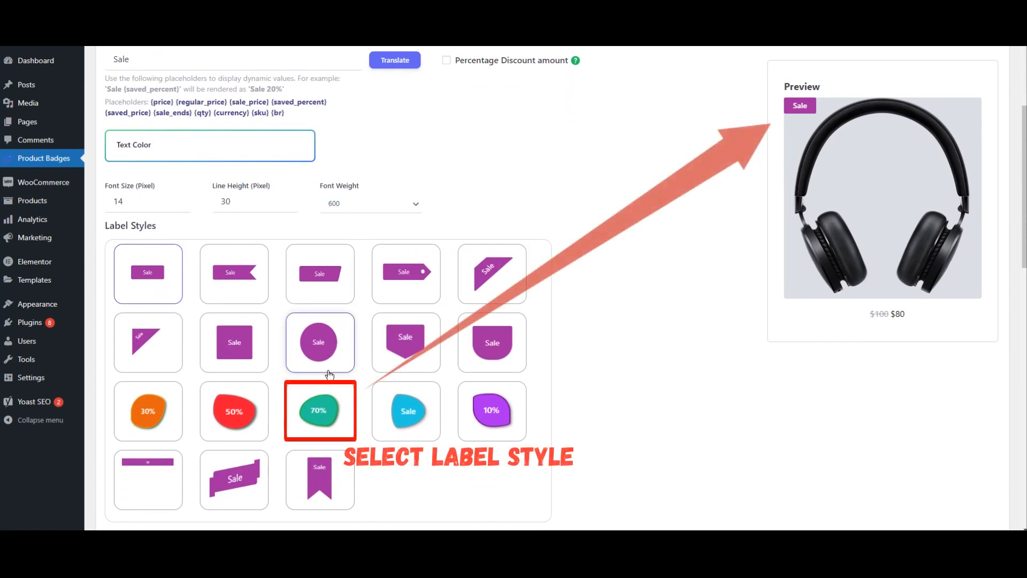
{"action": "left_click", "coordinate": [317, 428]}
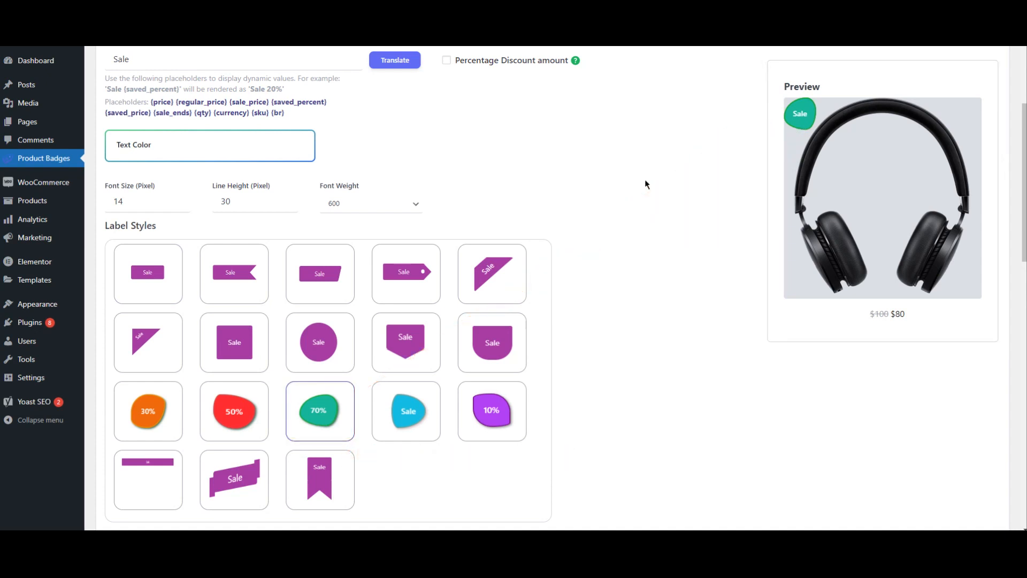
Step: Set the badge's label color to the green swatch (17bc33)
{"action": "scroll", "coordinate": [645, 184], "scroll_direction": "down", "scroll_amount": 7}
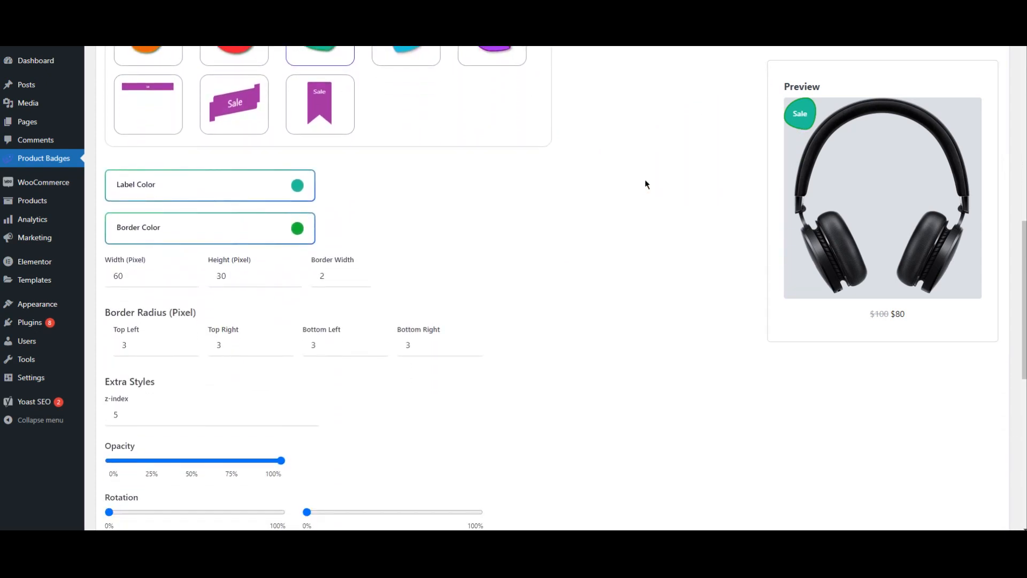
{"action": "scroll", "coordinate": [645, 184], "scroll_direction": "down", "scroll_amount": 1}
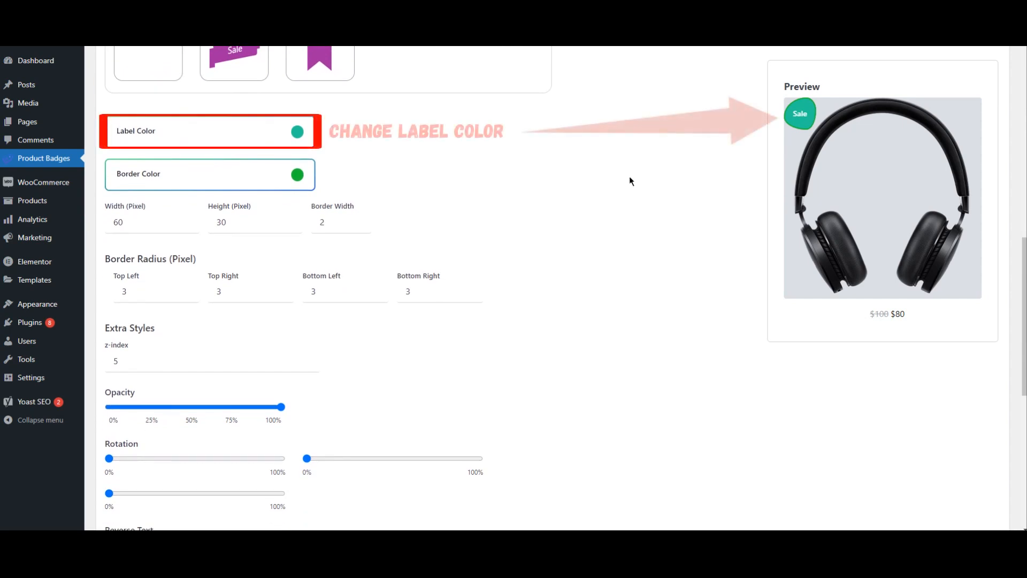
{"action": "left_click", "coordinate": [223, 147]}
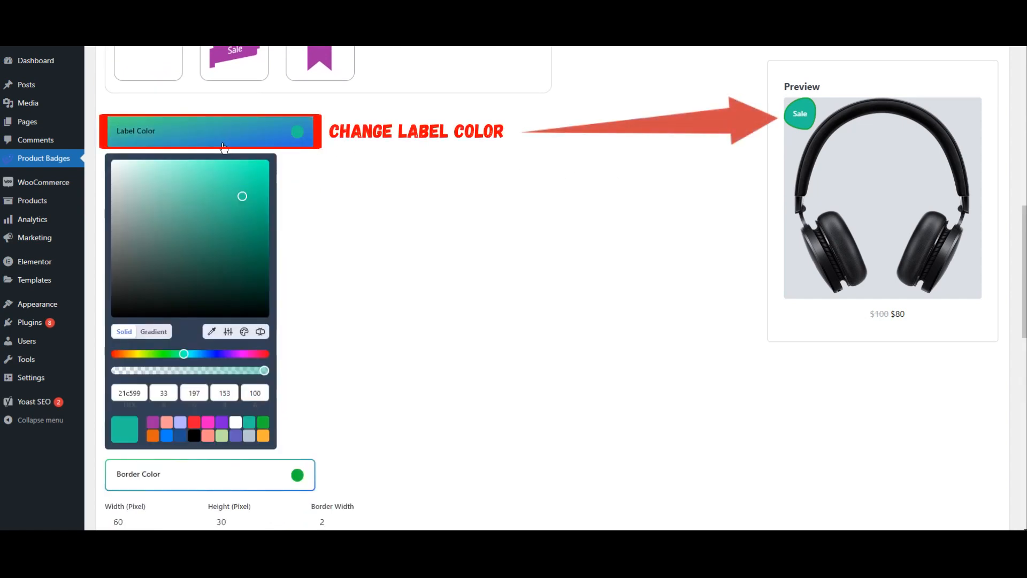
{"action": "left_click", "coordinate": [262, 422]}
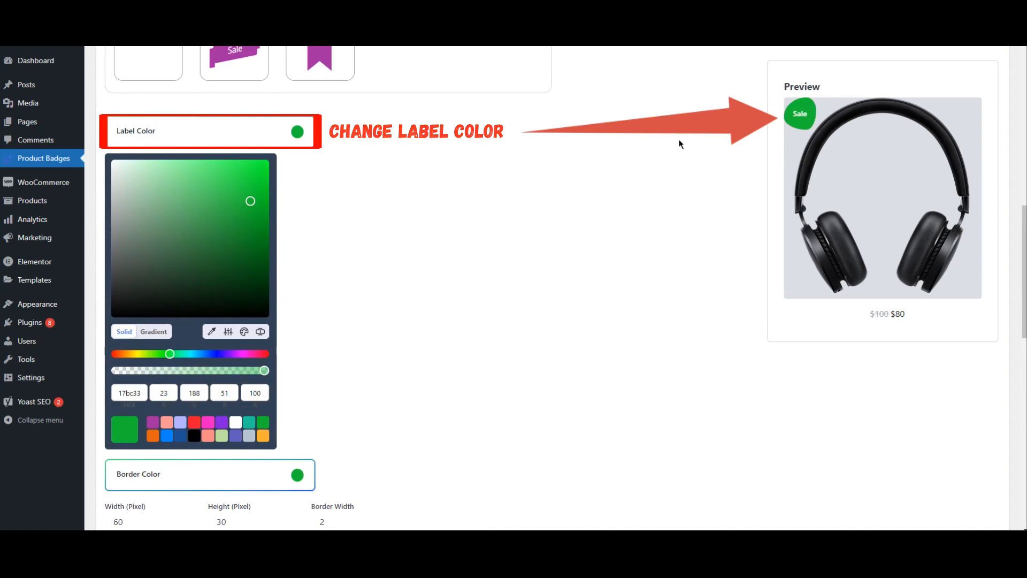
{"action": "left_click", "coordinate": [370, 181]}
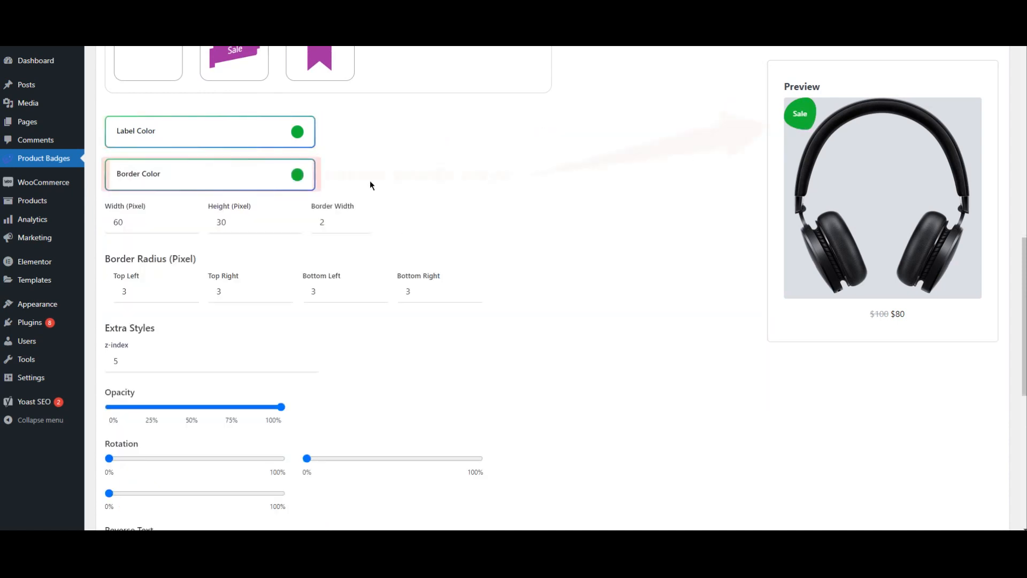
Step: Set the border color to a lighter muted green in the color picker
{"action": "left_click", "coordinate": [282, 177]}
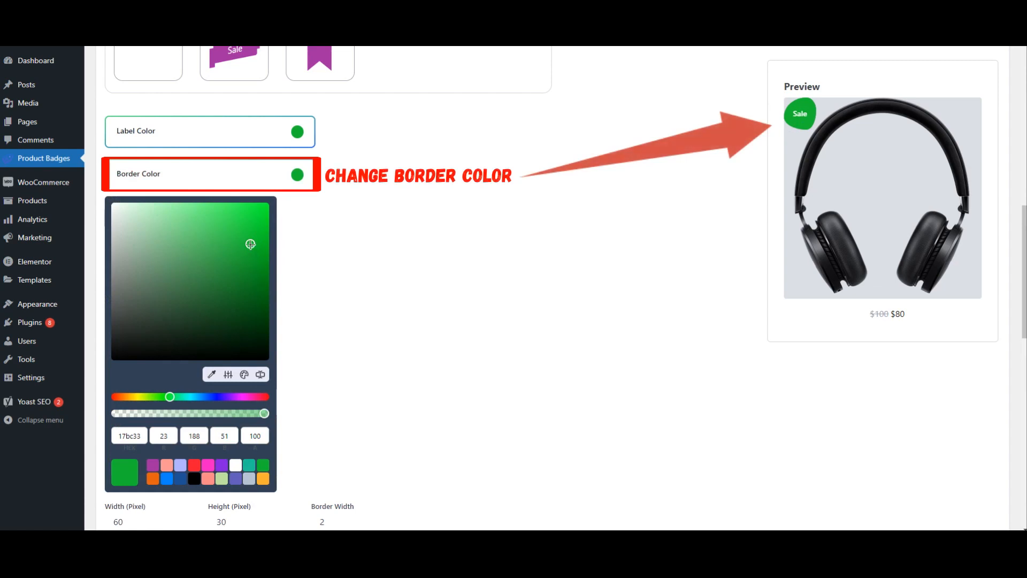
{"action": "left_click_drag", "start_coordinate": [193, 258], "coordinate": [187, 247]}
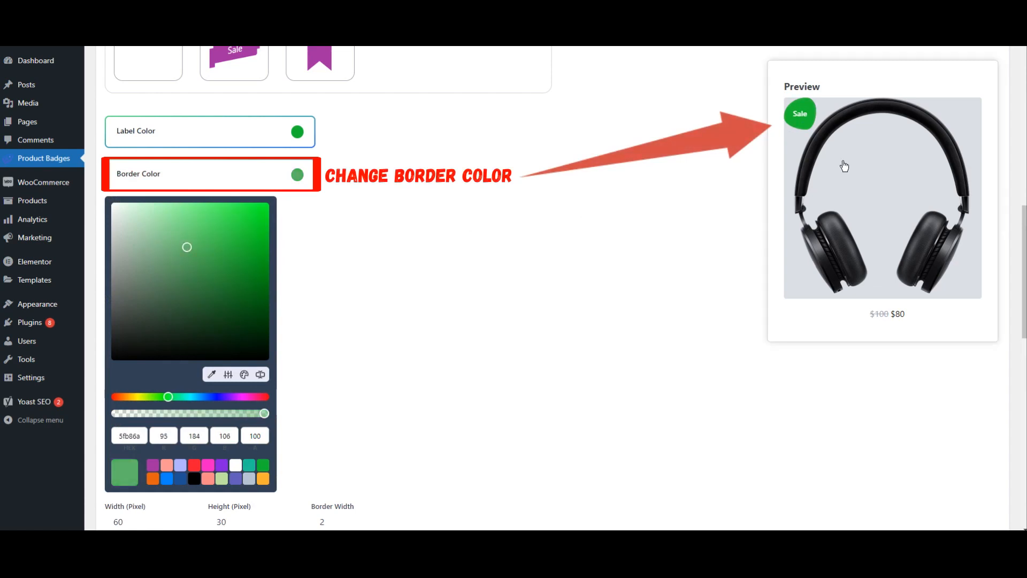
{"action": "left_click_drag", "start_coordinate": [206, 262], "coordinate": [197, 266]}
{"action": "left_click", "coordinate": [347, 247]}
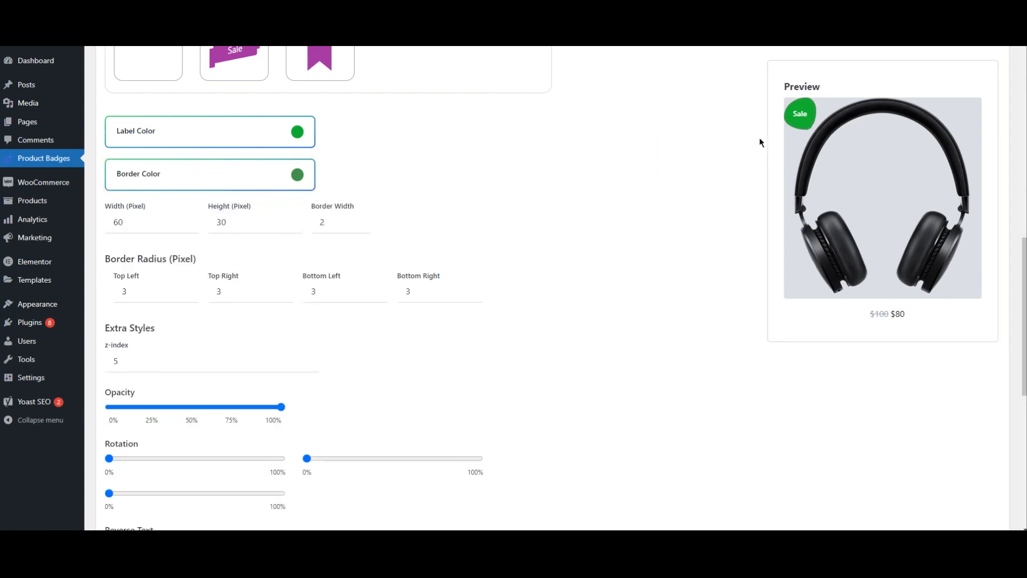
Step: Offset the label 2 px from the top and left, and set its shadow to 2
{"action": "scroll", "coordinate": [605, 182], "scroll_direction": "down", "scroll_amount": 5}
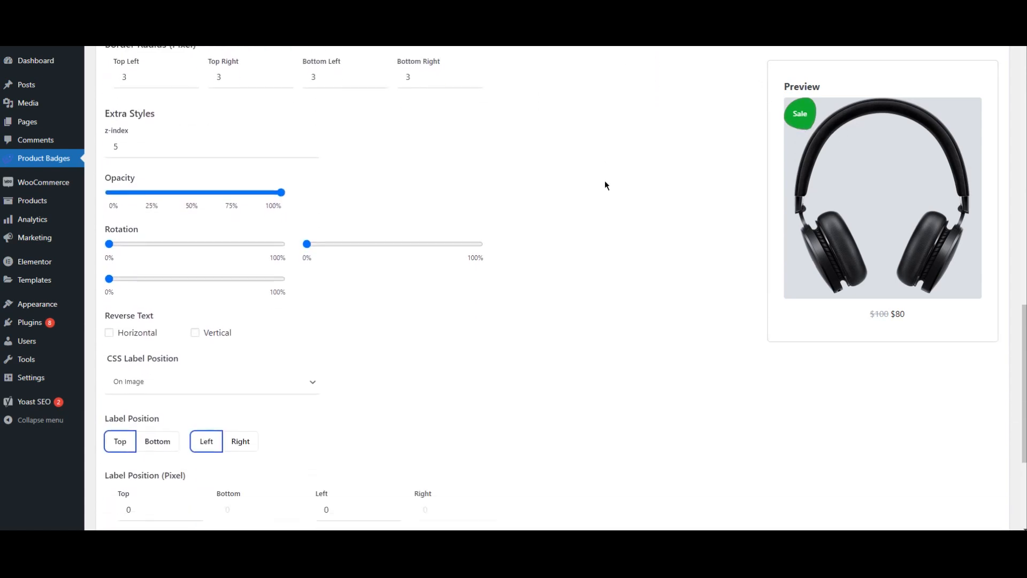
{"action": "scroll", "coordinate": [605, 181], "scroll_direction": "down", "scroll_amount": 3}
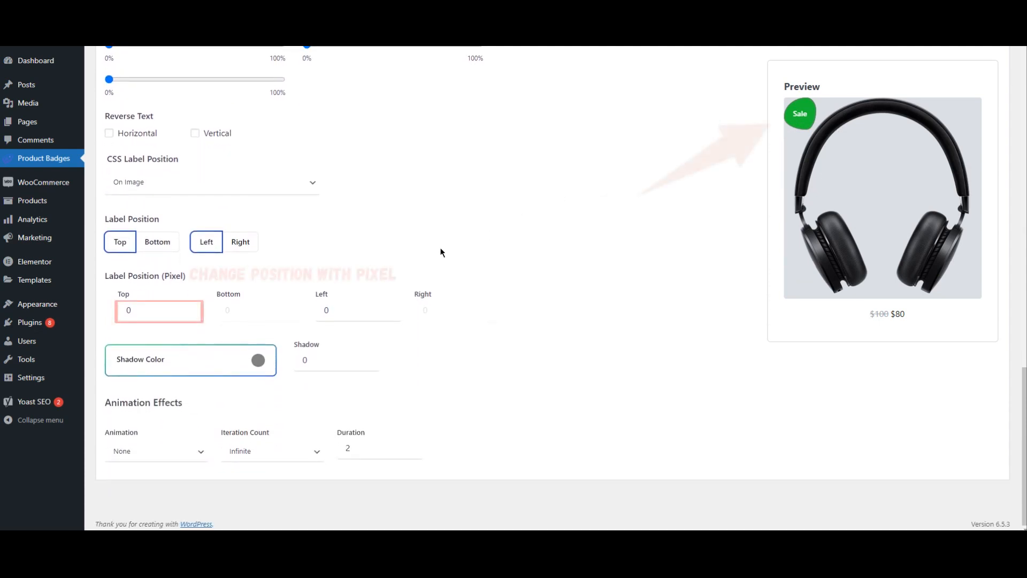
{"action": "double_click", "coordinate": [191, 307]}
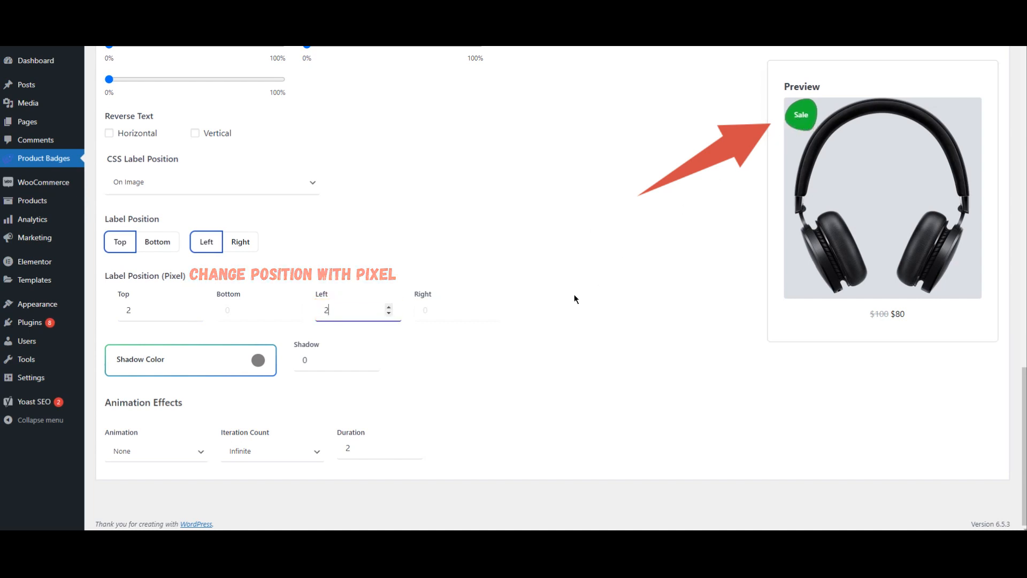
{"action": "left_click", "coordinate": [369, 357]}
{"action": "left_click", "coordinate": [369, 357]}
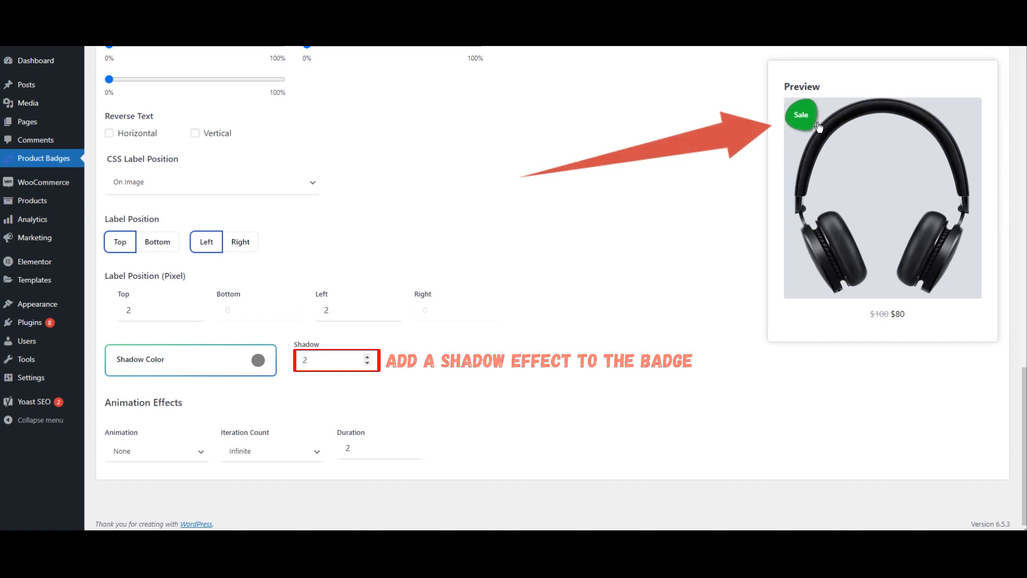
Step: Set the label's font weight to Bold and enable Percentage Discount amount
{"action": "scroll", "coordinate": [307, 271], "scroll_direction": "up", "scroll_amount": 9}
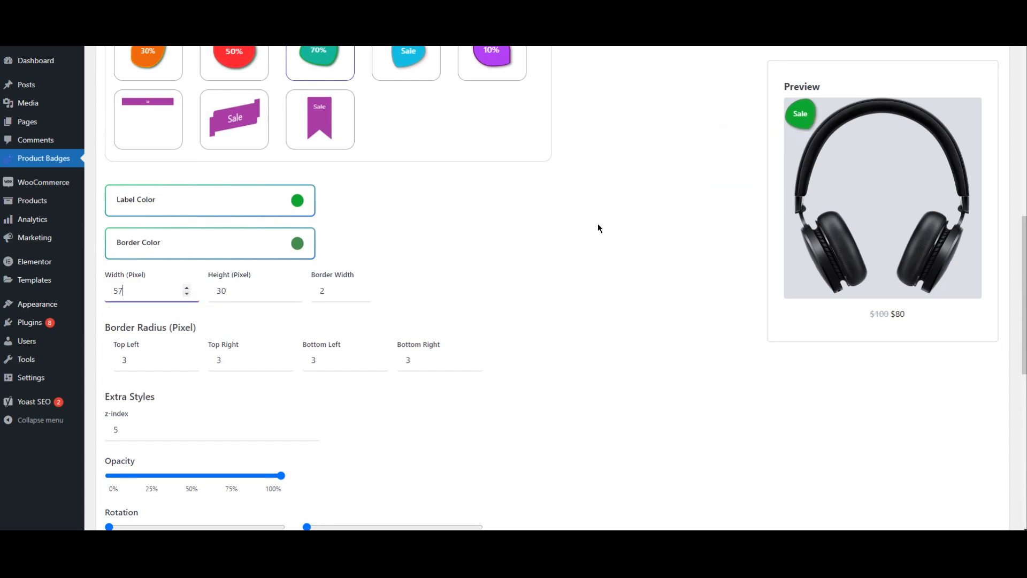
{"action": "scroll", "coordinate": [573, 236], "scroll_direction": "up", "scroll_amount": 10}
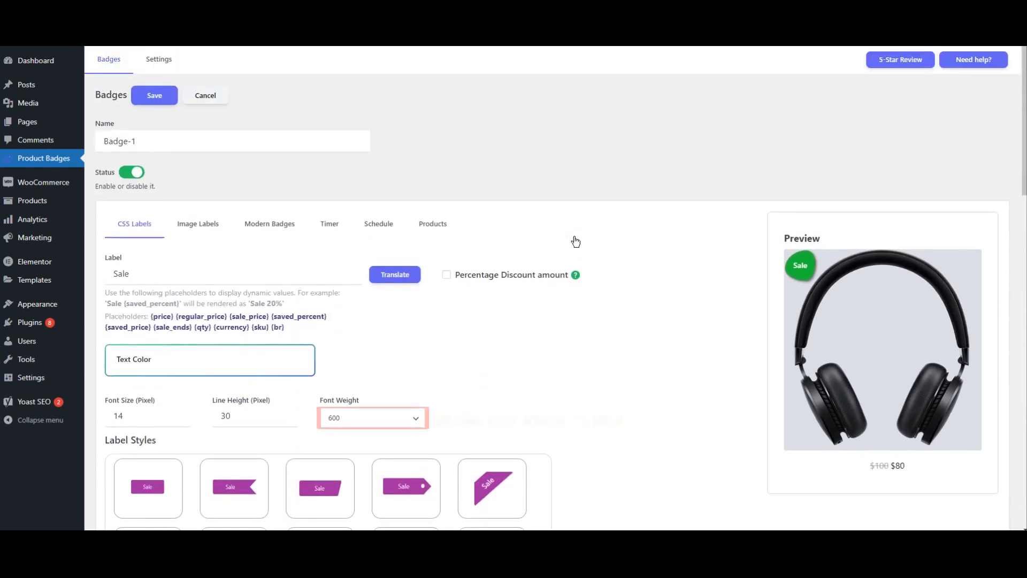
{"action": "left_click", "coordinate": [352, 426]}
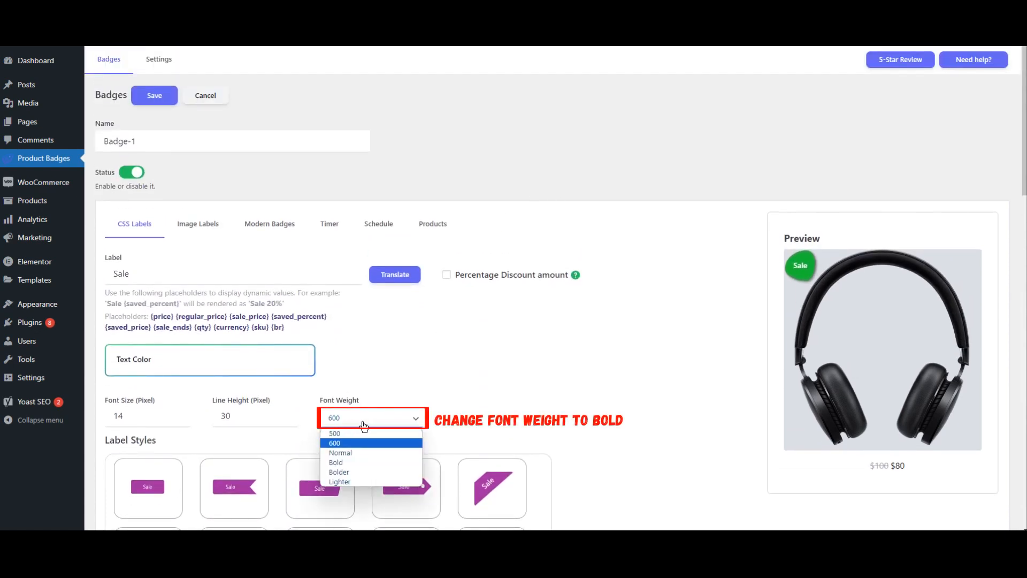
{"action": "left_click", "coordinate": [338, 462]}
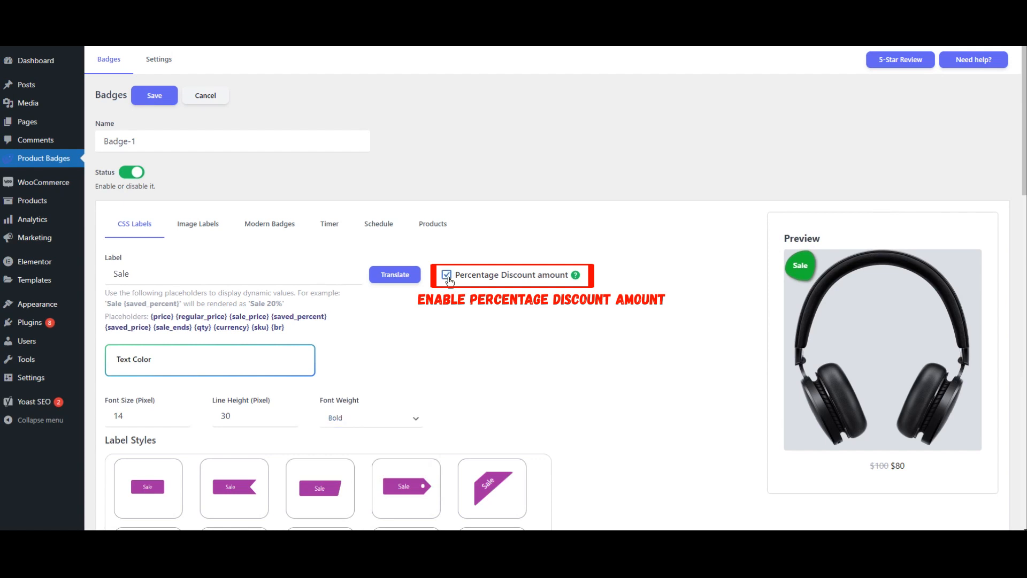
Step: Set the badge's product condition to Categories
{"action": "mouse_move", "coordinate": [577, 276]}
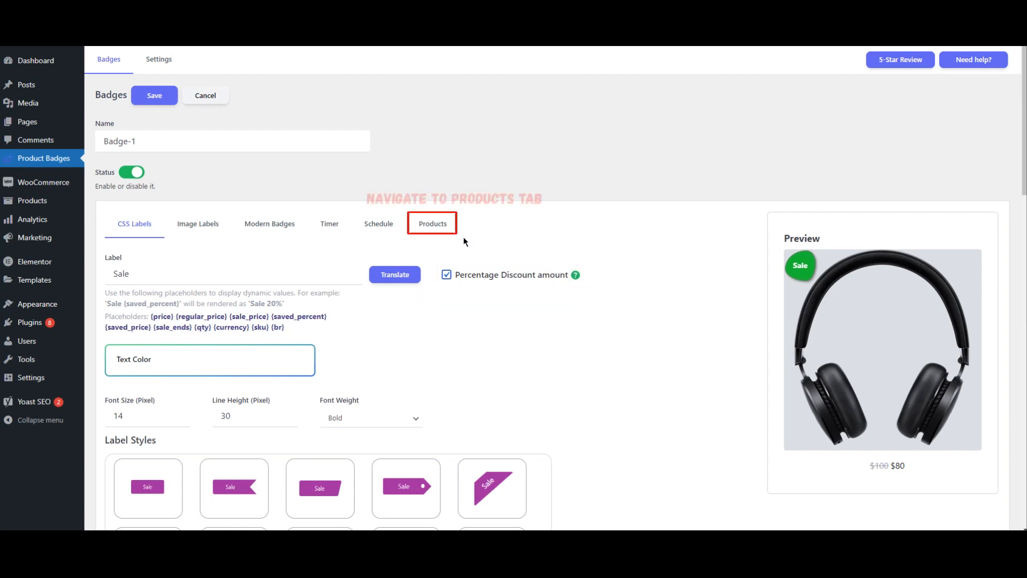
{"action": "left_click", "coordinate": [432, 225]}
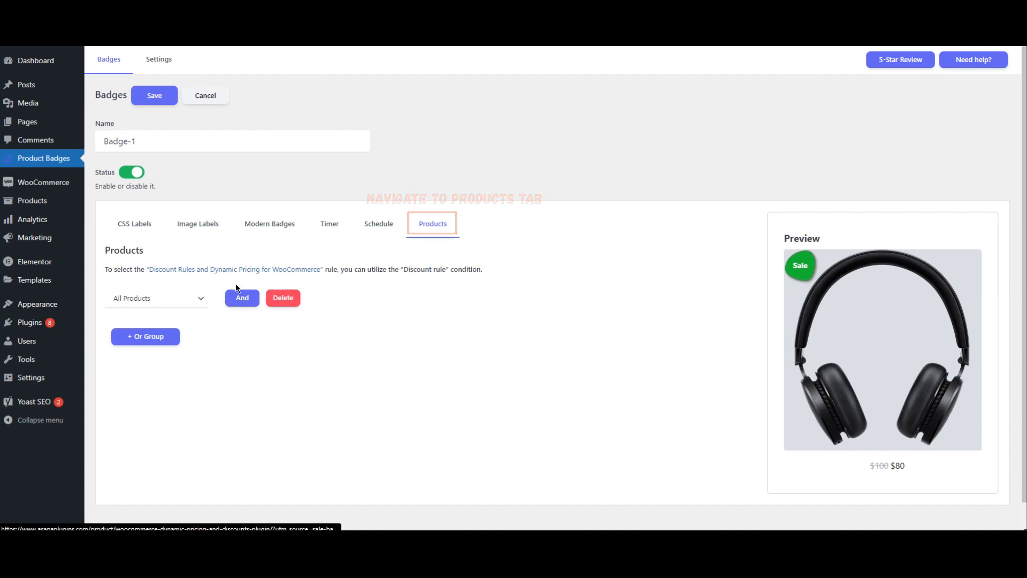
{"action": "left_click", "coordinate": [160, 299]}
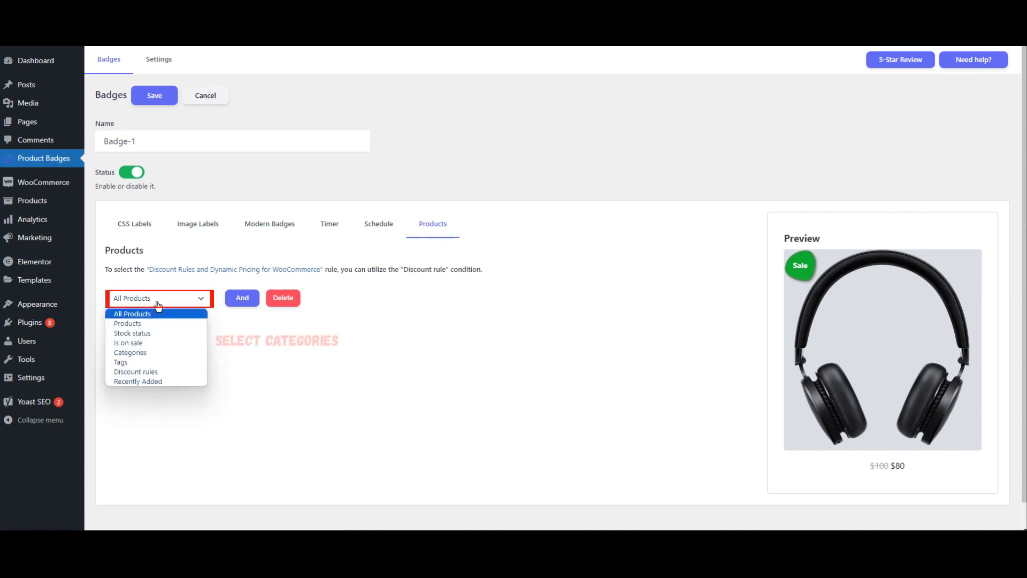
{"action": "left_click", "coordinate": [151, 352]}
Step: Include the Clothing/Accessories and Clothing/Tshirts categories in the condition
{"action": "left_click", "coordinate": [368, 303]}
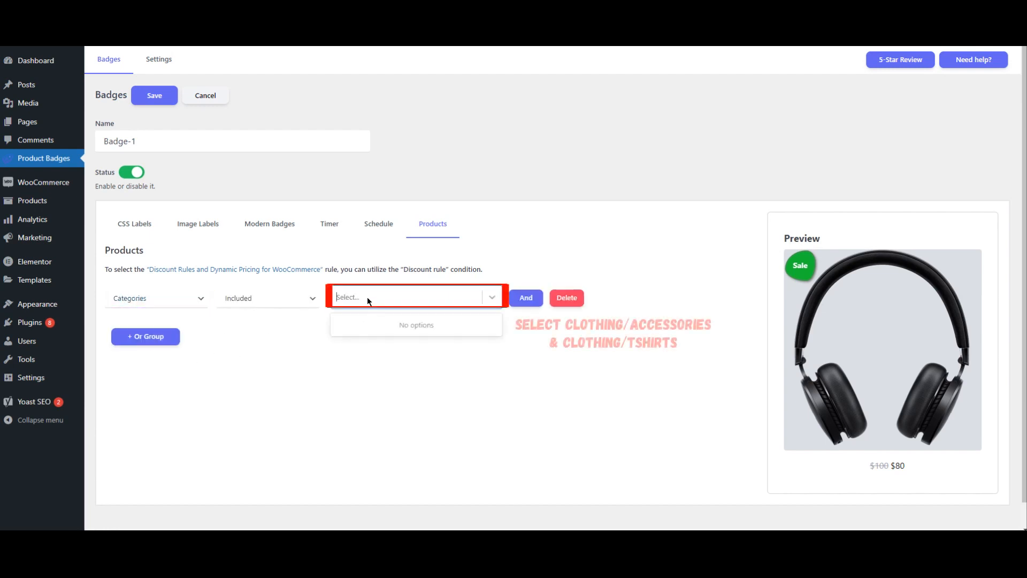
{"action": "type", "text": "acc"}
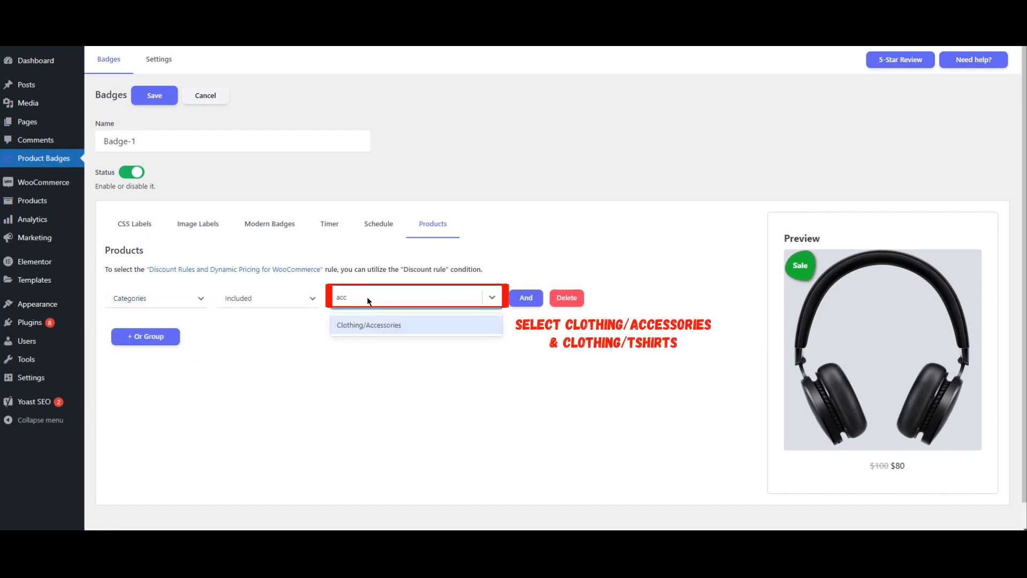
{"action": "left_click", "coordinate": [368, 323]}
{"action": "type", "text": "ts"}
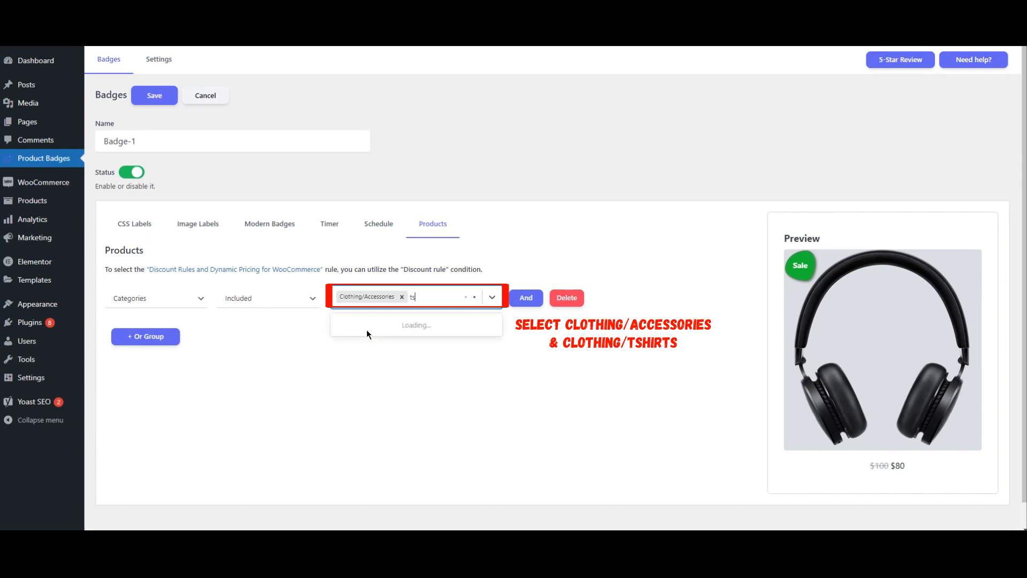
{"action": "left_click", "coordinate": [367, 327]}
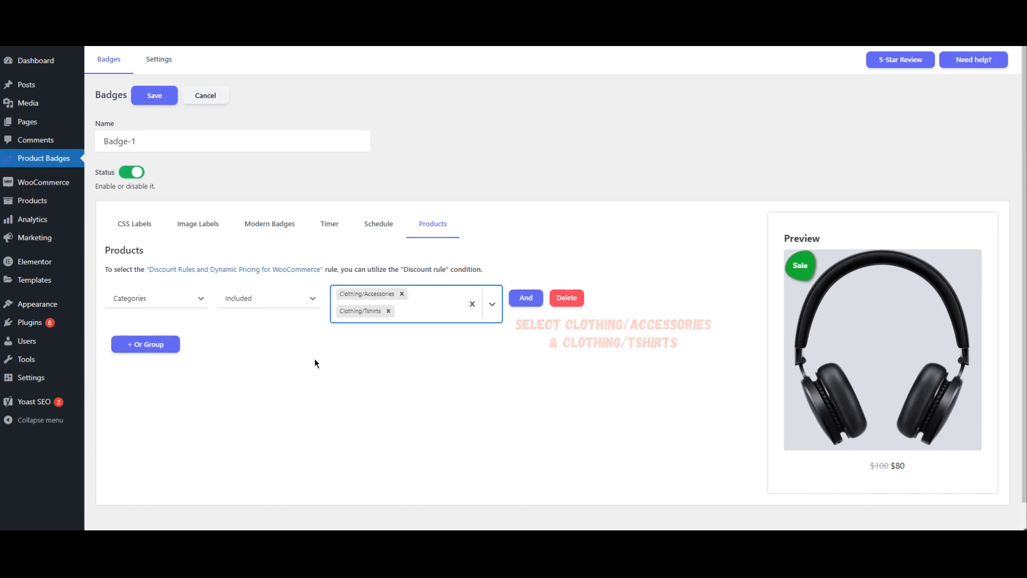
{"action": "left_click", "coordinate": [261, 358]}
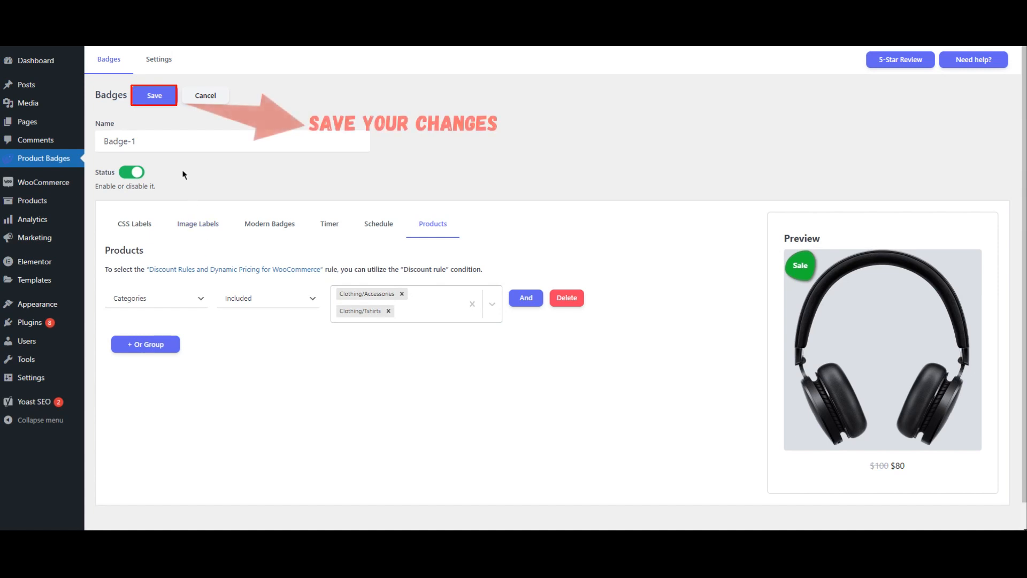
Step: Save the badge and open the plugin's Settings page
{"action": "left_click", "coordinate": [155, 96]}
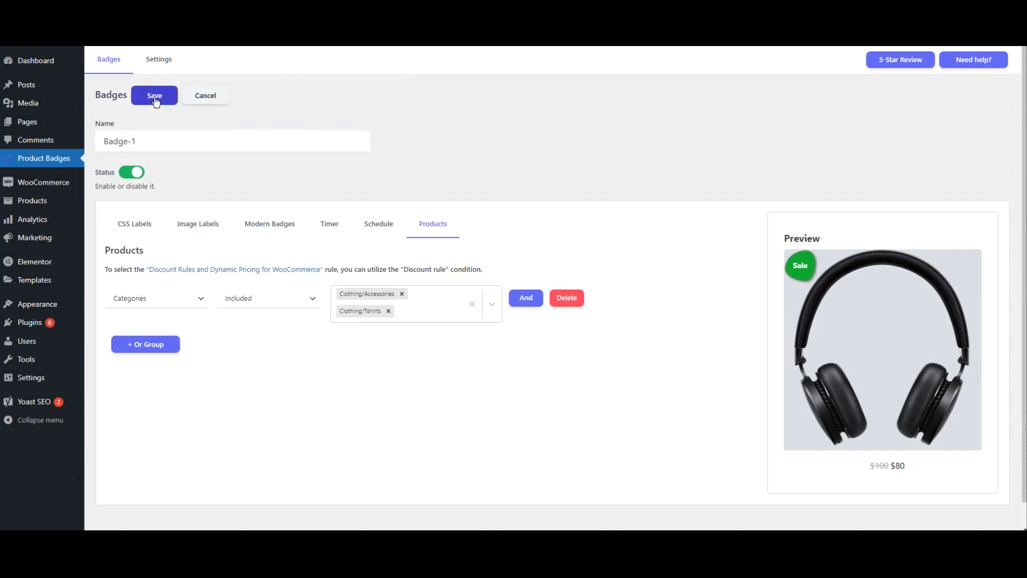
{"action": "left_click", "coordinate": [160, 68]}
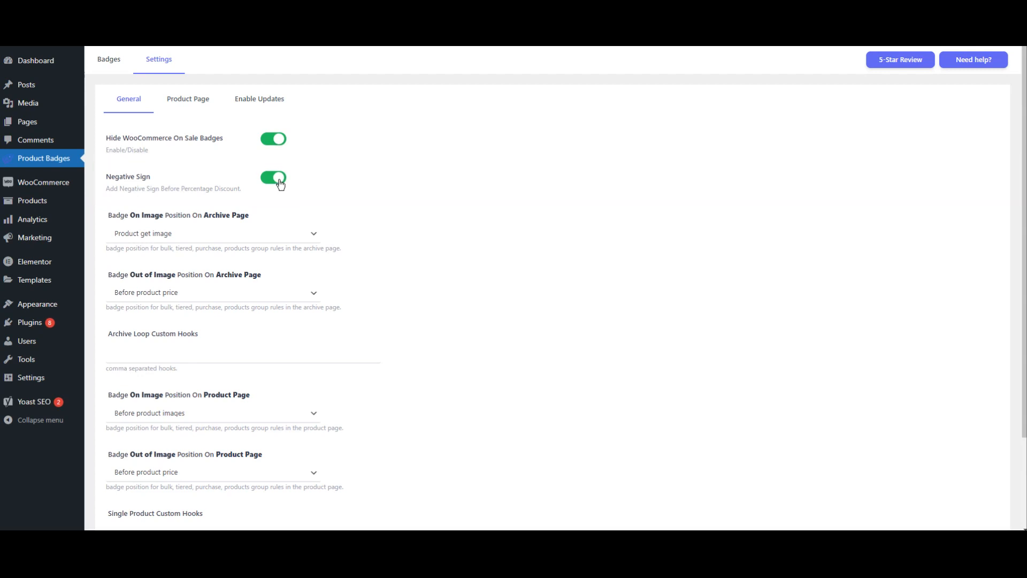
Step: Save the plugin's general settings
{"action": "scroll", "coordinate": [338, 189], "scroll_direction": "down", "scroll_amount": 3}
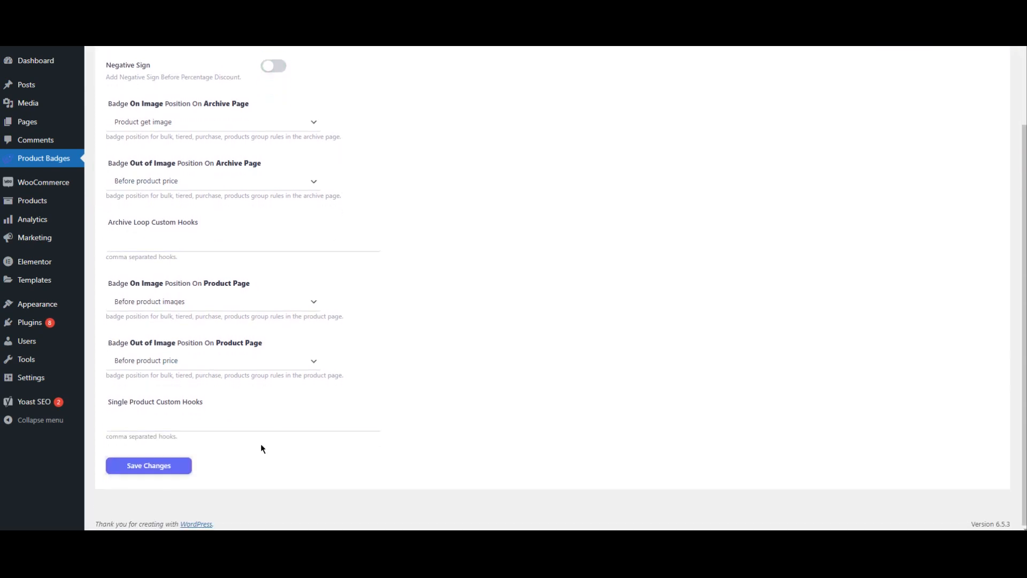
{"action": "left_click", "coordinate": [170, 468]}
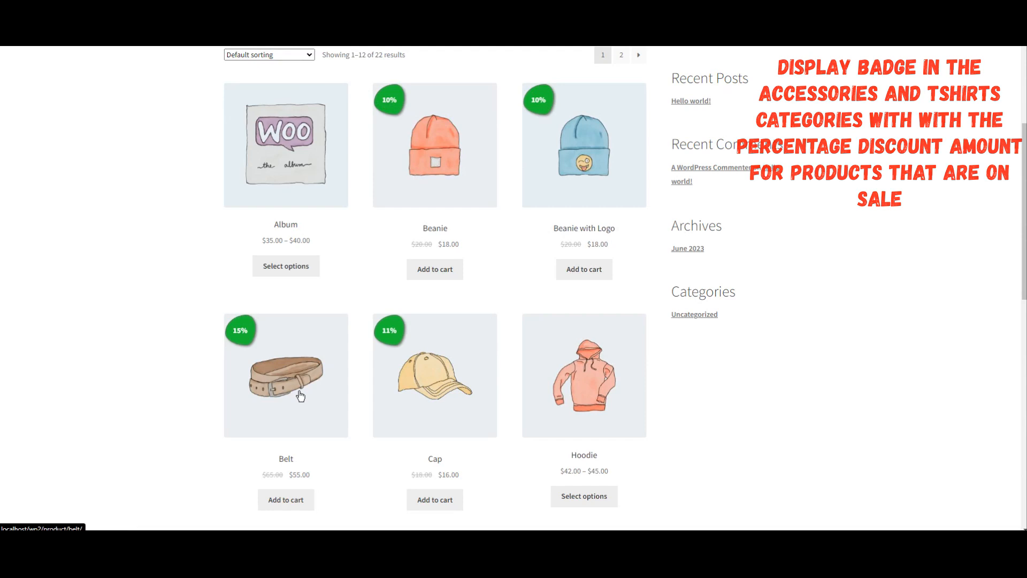
Step: Open the Beanie product page in the shop to check its badge
{"action": "left_click", "coordinate": [464, 182]}
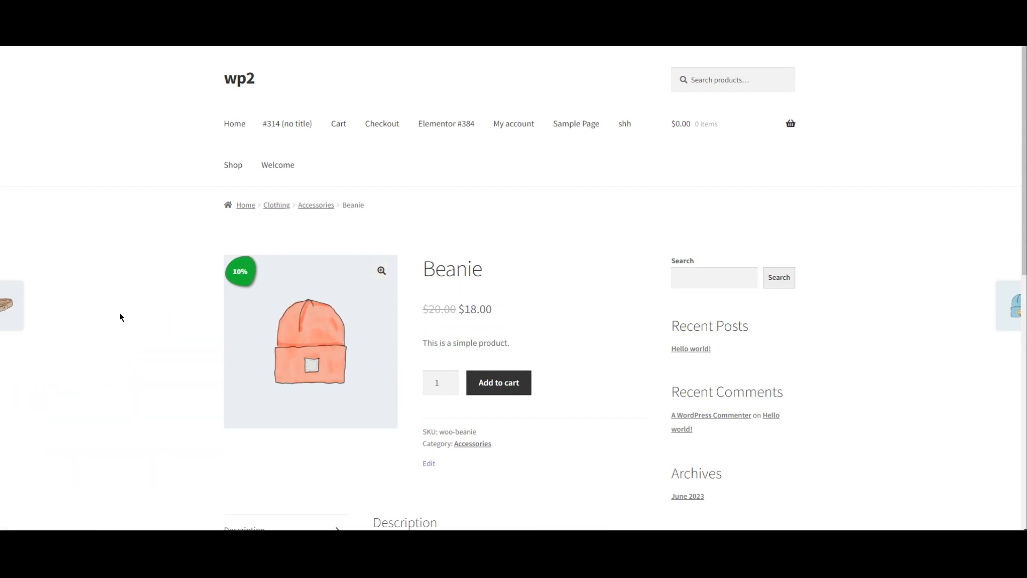
{"action": "scroll", "coordinate": [120, 317], "scroll_direction": "down", "scroll_amount": 7}
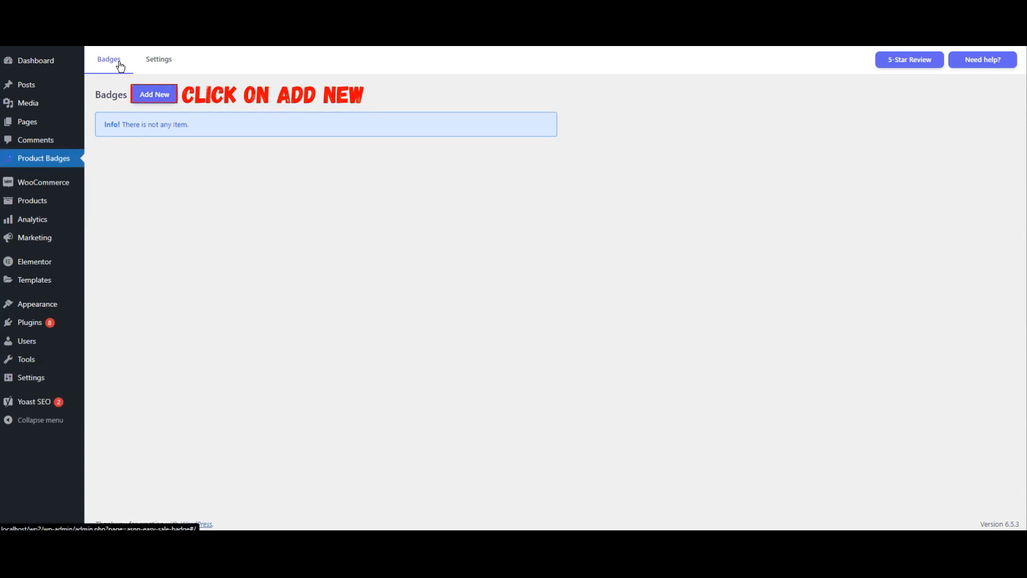
Step: Add a new badge and name it Badge-1
{"action": "left_click", "coordinate": [156, 95]}
{"action": "left_click", "coordinate": [179, 138]}
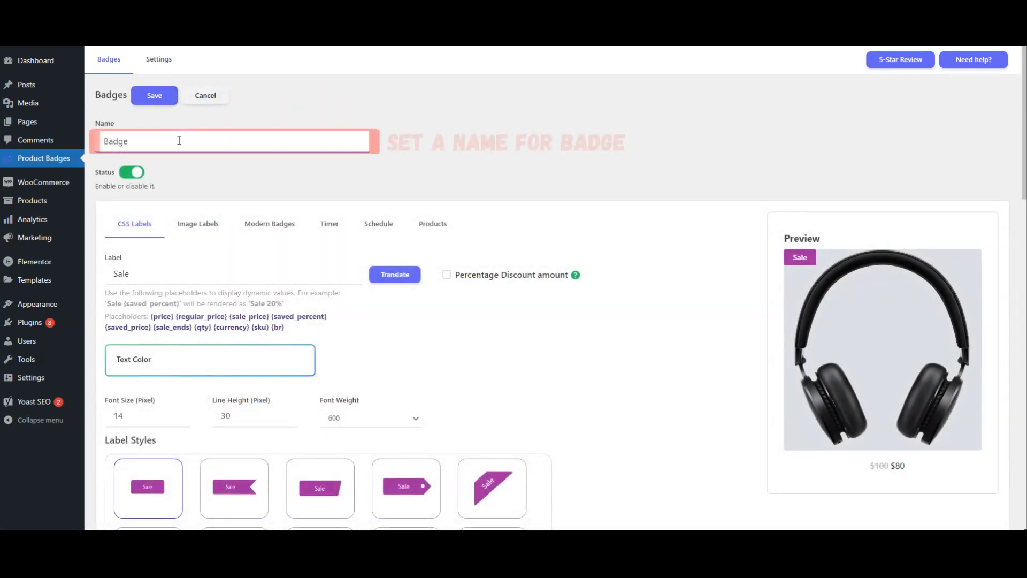
{"action": "type", "text": "-1"}
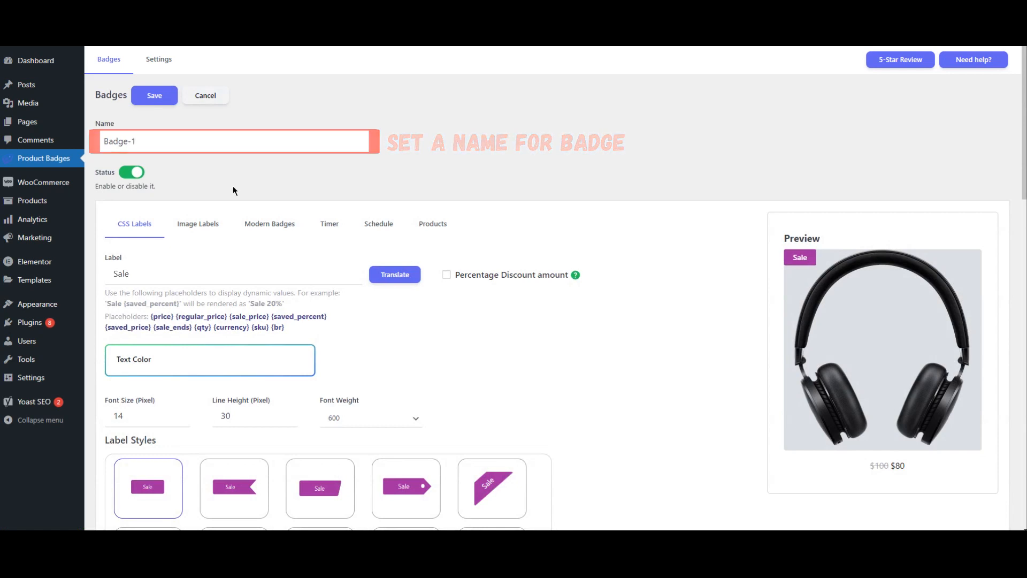
Step: Select the blue blob-shaped Sale label style
{"action": "scroll", "coordinate": [233, 187], "scroll_direction": "down", "scroll_amount": 1}
{"action": "scroll", "coordinate": [233, 186], "scroll_direction": "down", "scroll_amount": 3}
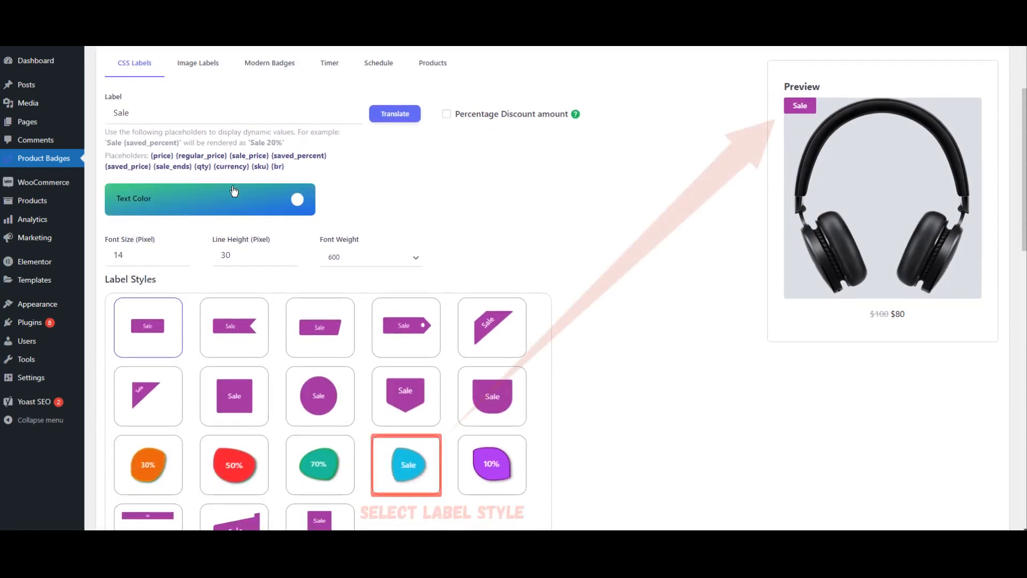
{"action": "left_click", "coordinate": [407, 474]}
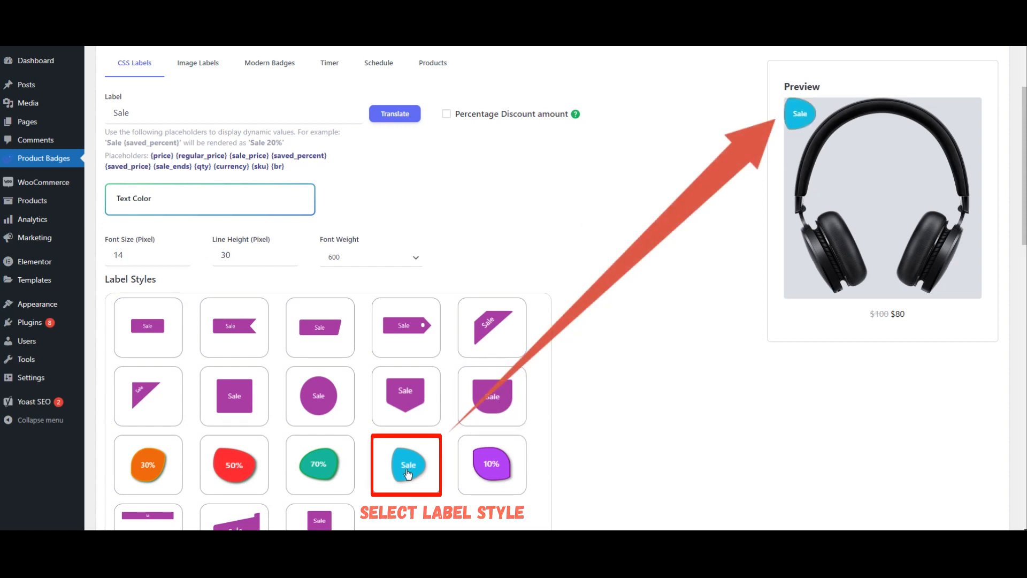
Step: Set the label color to red, e01830
{"action": "scroll", "coordinate": [554, 319], "scroll_direction": "down", "scroll_amount": 7}
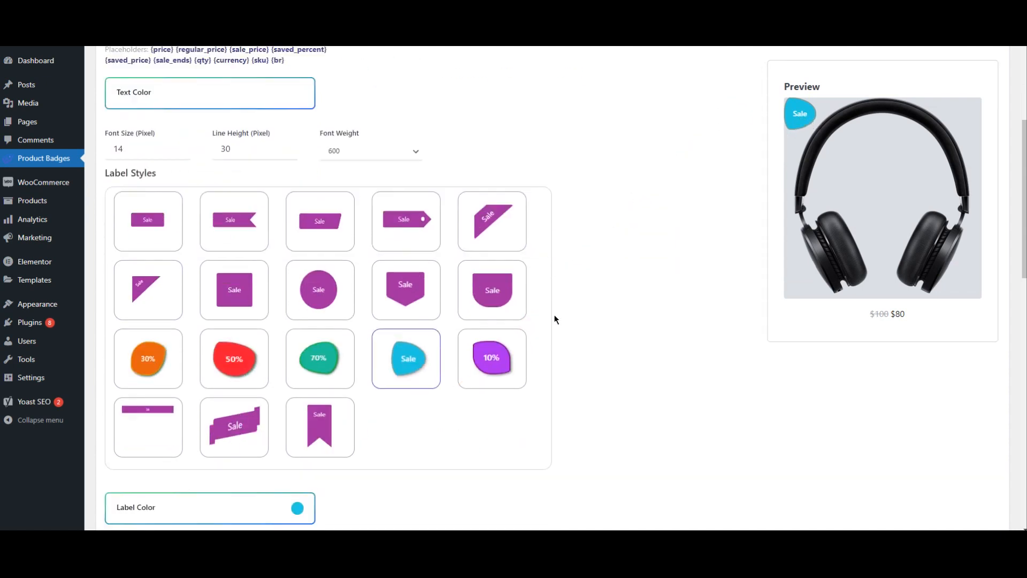
{"action": "scroll", "coordinate": [555, 319], "scroll_direction": "down", "scroll_amount": 3}
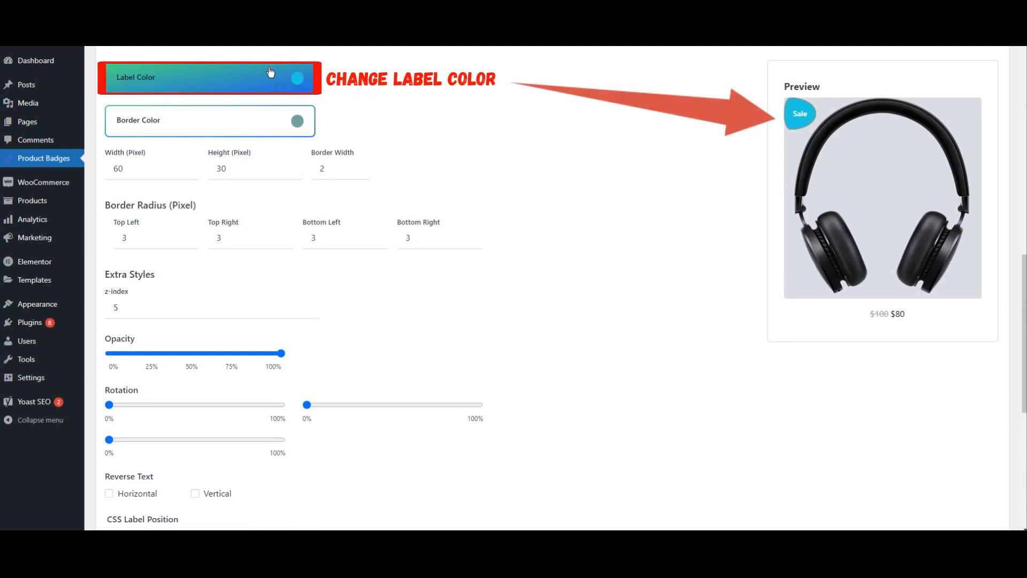
{"action": "left_click", "coordinate": [179, 85]}
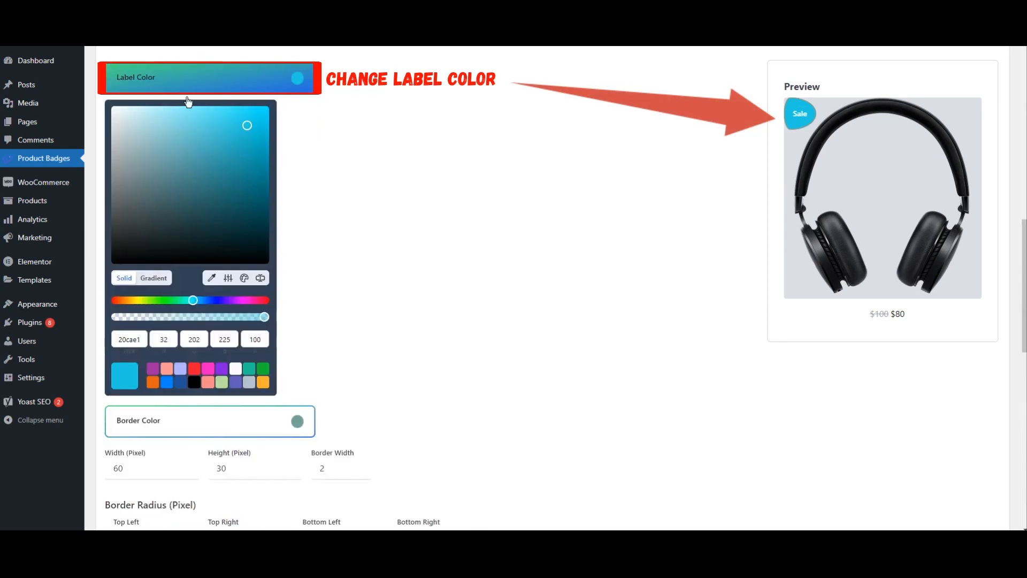
{"action": "left_click", "coordinate": [194, 369]}
{"action": "mouse_move", "coordinate": [242, 136]}
{"action": "left_mouse_down"}
{"action": "mouse_move", "coordinate": [249, 143]}
{"action": "mouse_move", "coordinate": [251, 125]}
{"action": "left_mouse_up"}
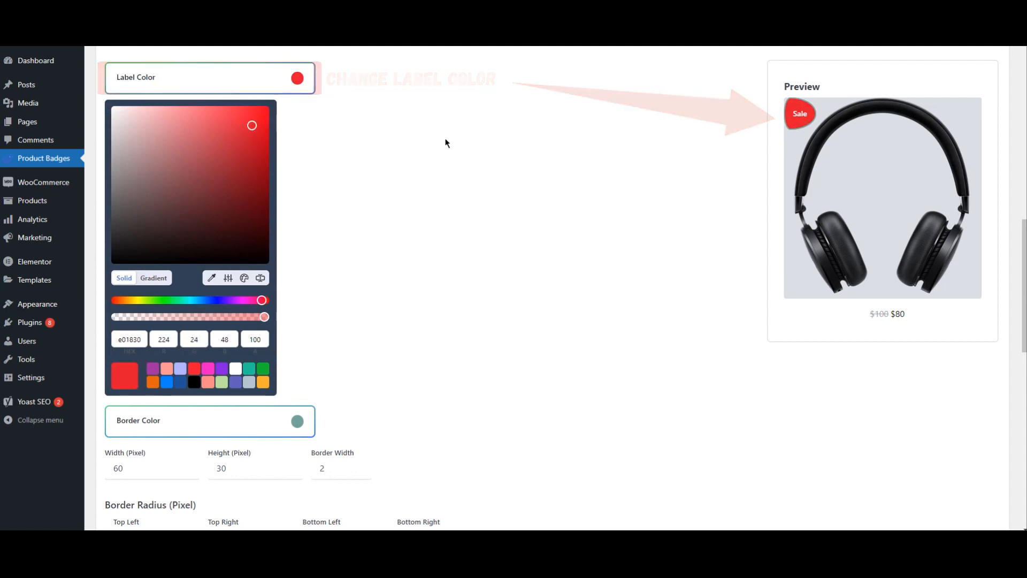
{"action": "left_click", "coordinate": [451, 139]}
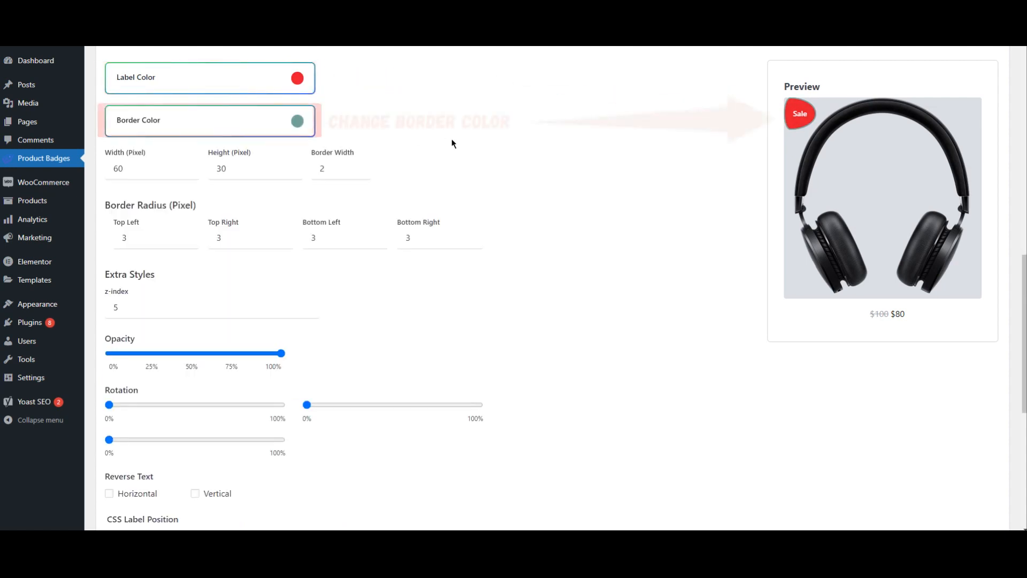
Step: Set the border color to a dark red, 9d1434
{"action": "left_click", "coordinate": [216, 128]}
{"action": "left_click", "coordinate": [194, 410]}
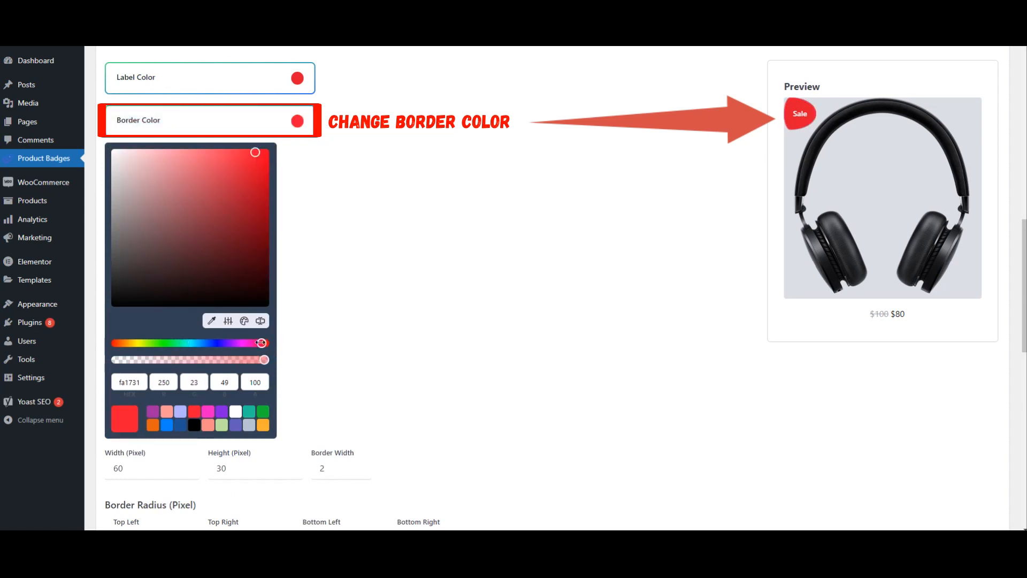
{"action": "left_click_drag", "start_coordinate": [255, 342], "coordinate": [247, 342]}
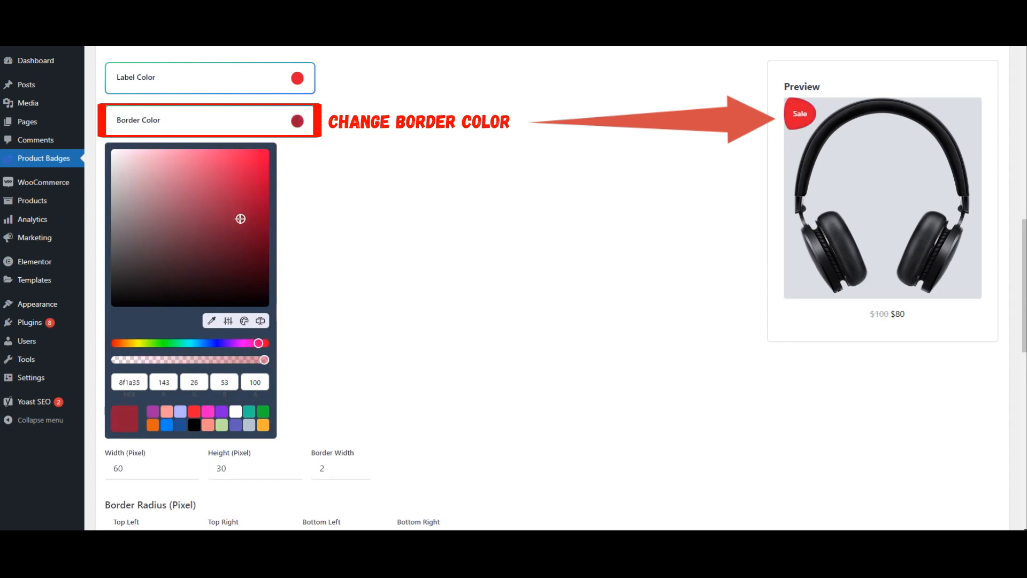
{"action": "left_click_drag", "start_coordinate": [248, 212], "coordinate": [249, 209]}
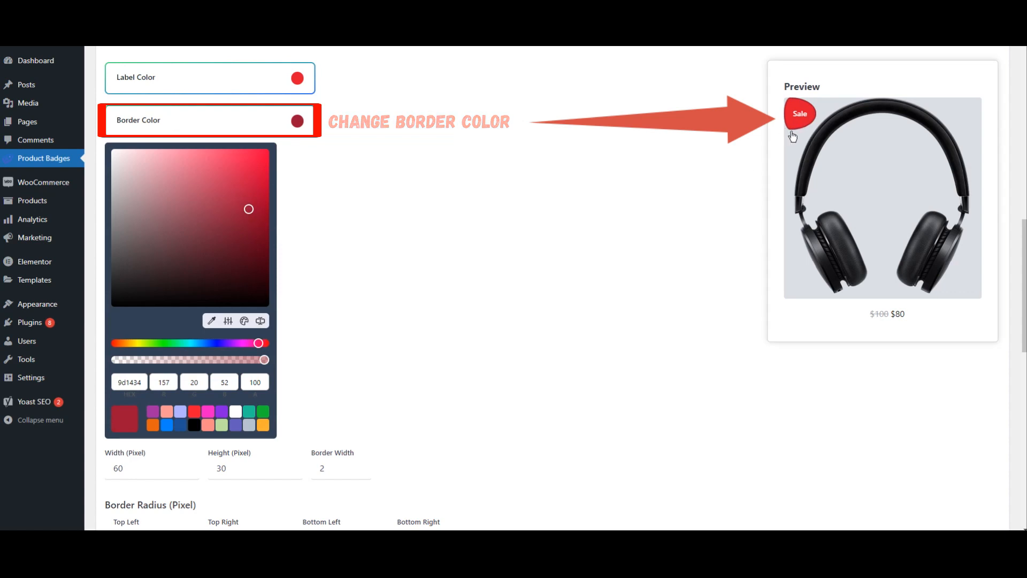
{"action": "left_click", "coordinate": [476, 214]}
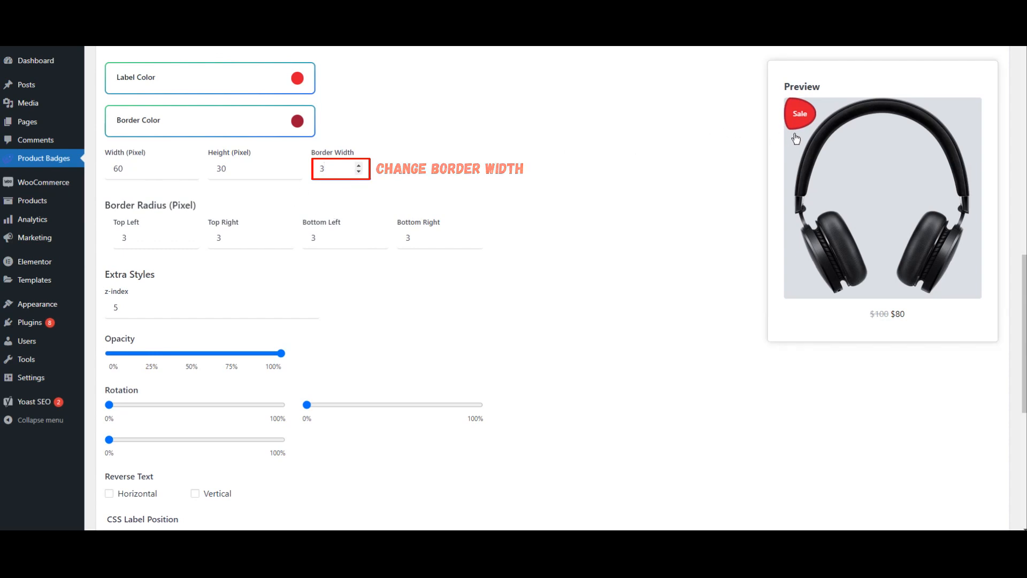
Step: Set the label's top and left pixel positions to 3 and its shadow to 2
{"action": "scroll", "coordinate": [398, 296], "scroll_direction": "down", "scroll_amount": 7}
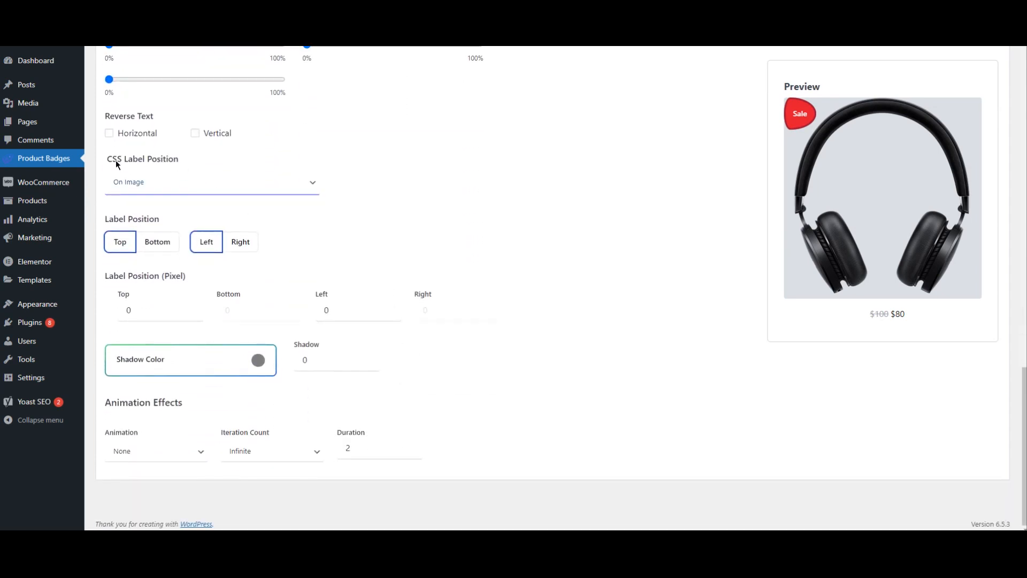
{"action": "left_click", "coordinate": [192, 306]}
{"action": "left_click", "coordinate": [192, 307]}
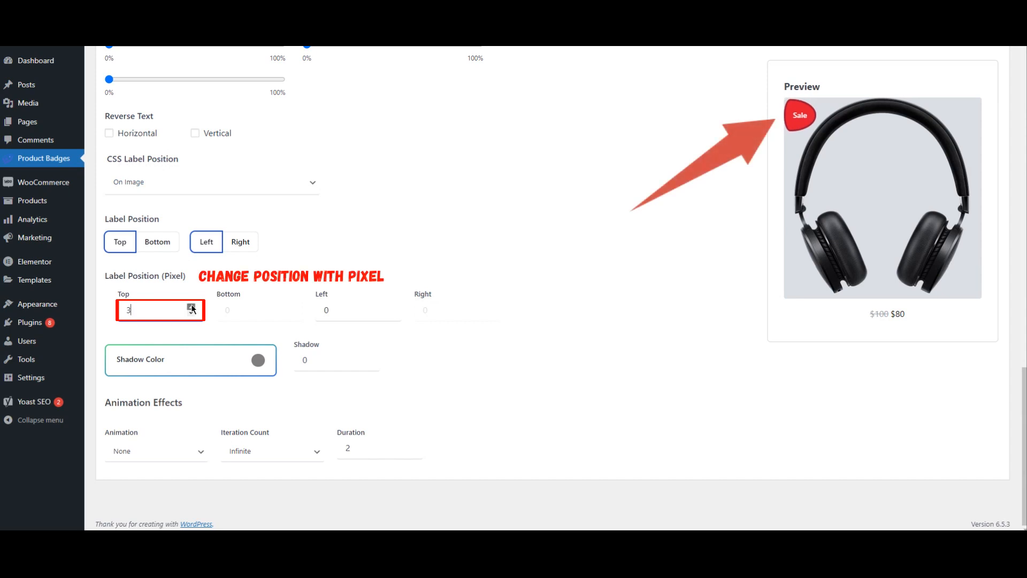
{"action": "left_click", "coordinate": [389, 308]}
{"action": "left_click", "coordinate": [389, 308]}
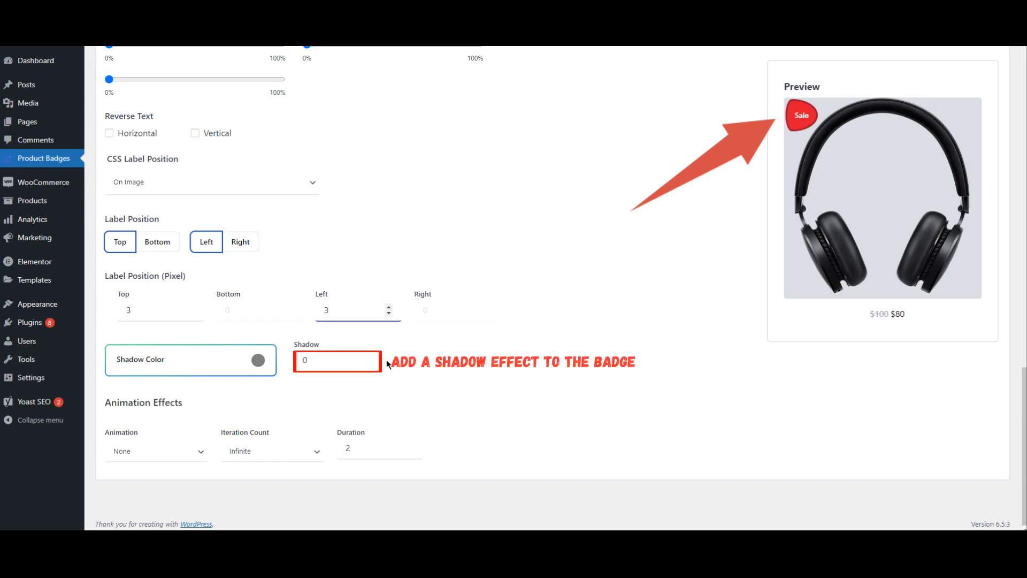
{"action": "left_click", "coordinate": [367, 357]}
{"action": "left_click", "coordinate": [367, 356]}
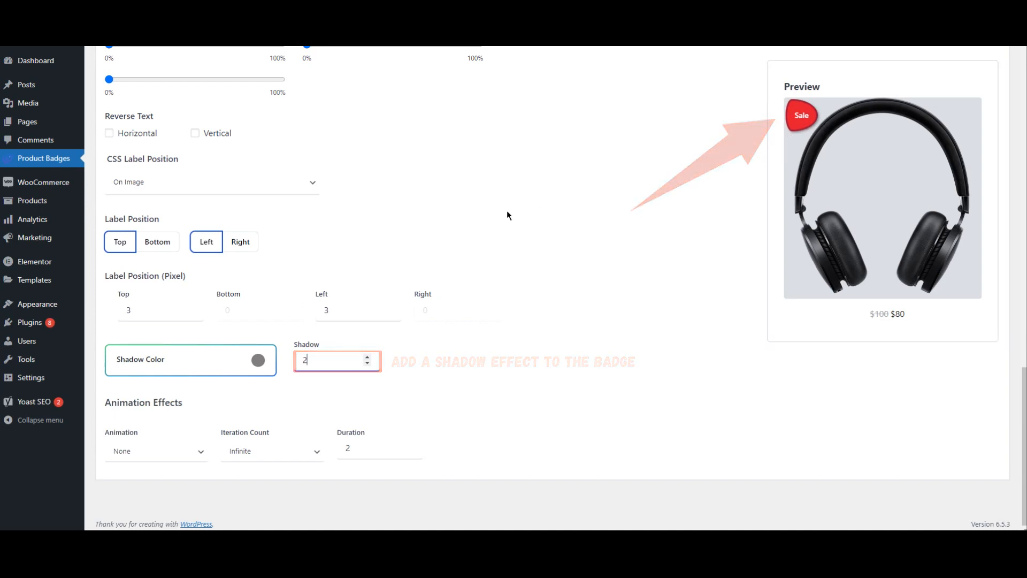
Step: Enable Percentage Discount amount and open the Products tab
{"action": "scroll", "coordinate": [422, 295], "scroll_direction": "up", "scroll_amount": 10}
{"action": "scroll", "coordinate": [530, 330], "scroll_direction": "up", "scroll_amount": 8}
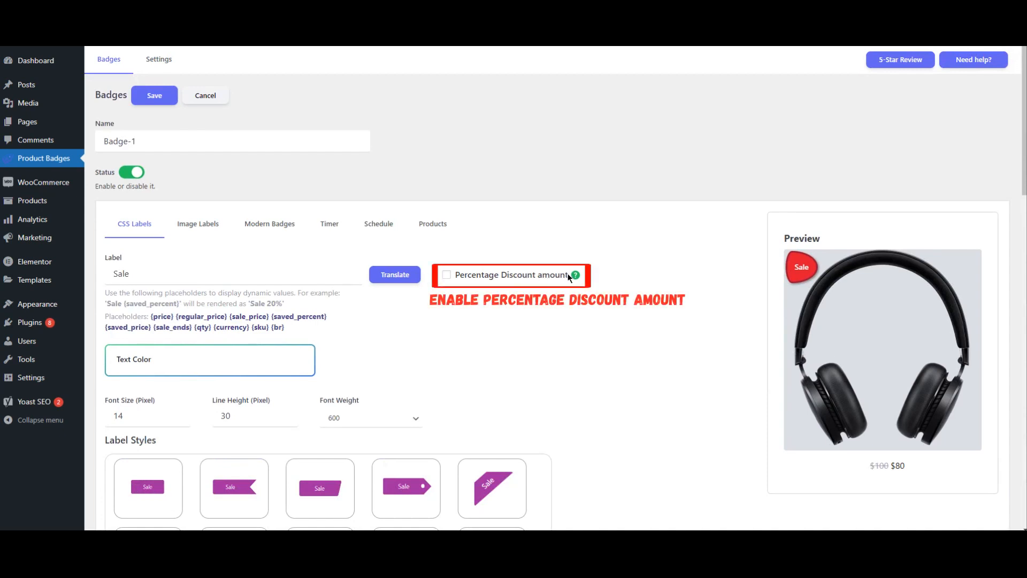
{"action": "mouse_move", "coordinate": [575, 276]}
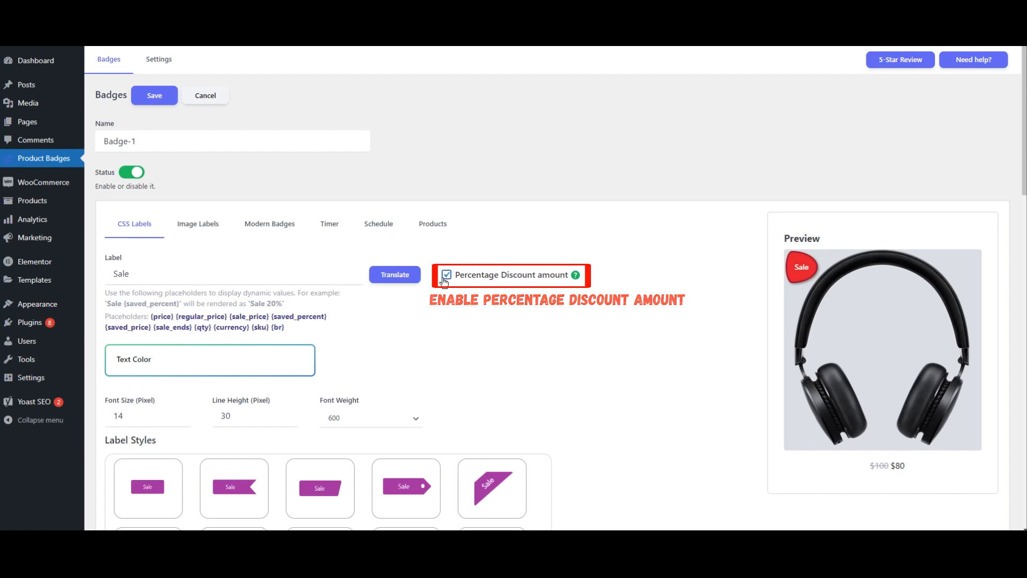
{"action": "left_click", "coordinate": [428, 229]}
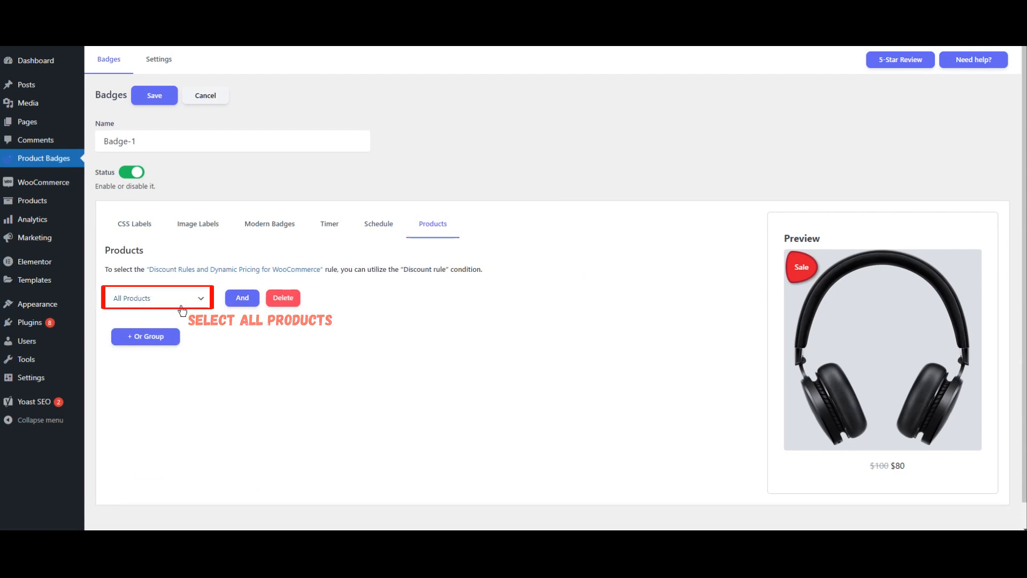
Step: Keep the condition at All Products and save the badge
{"action": "left_click", "coordinate": [151, 96]}
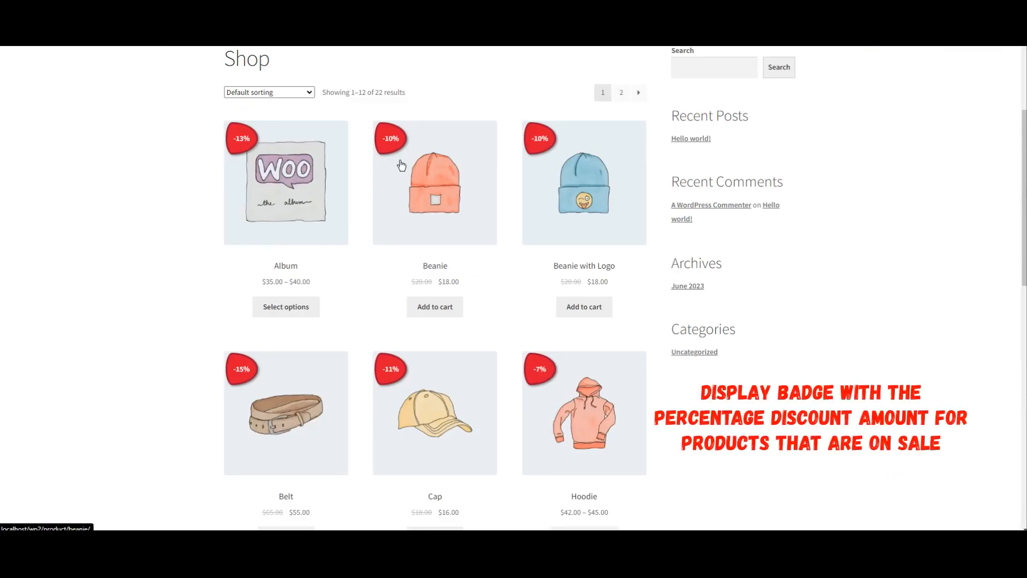
Step: Browse the shop and open the Cap product page to check its discount badge
{"action": "scroll", "coordinate": [349, 201], "scroll_direction": "down", "scroll_amount": 5}
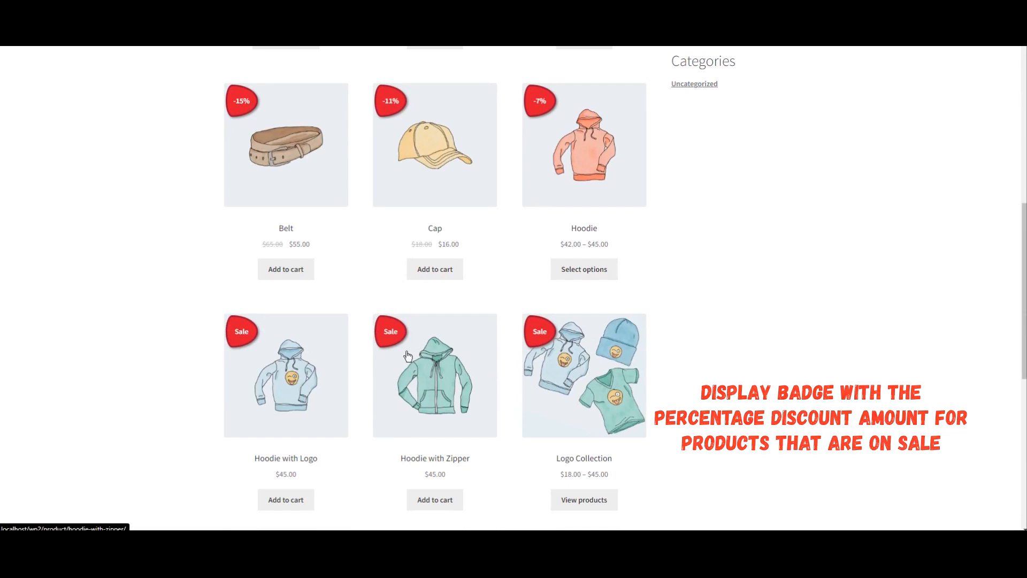
{"action": "left_click", "coordinate": [417, 162]}
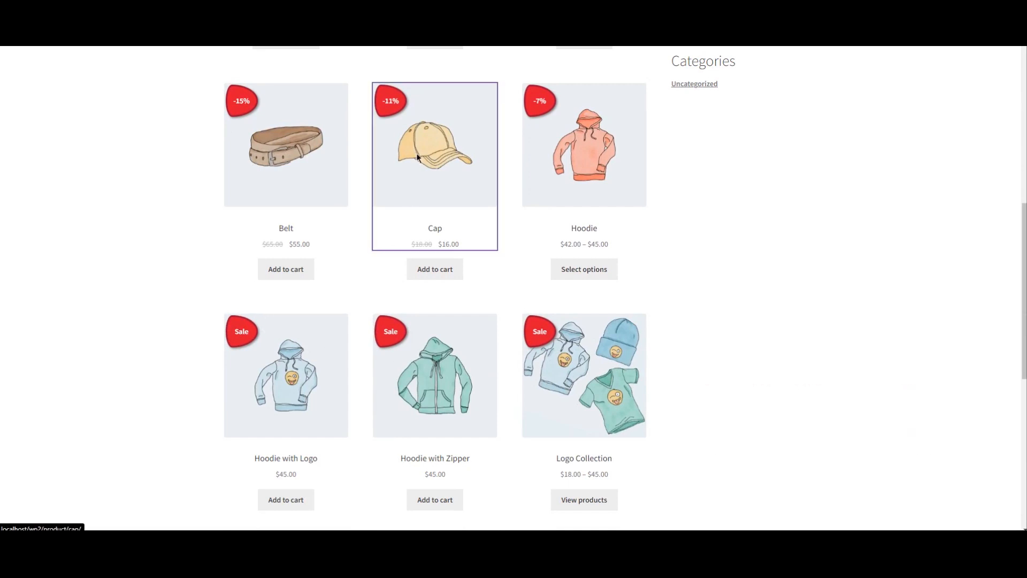
{"action": "scroll", "coordinate": [143, 268], "scroll_direction": "down", "scroll_amount": 1}
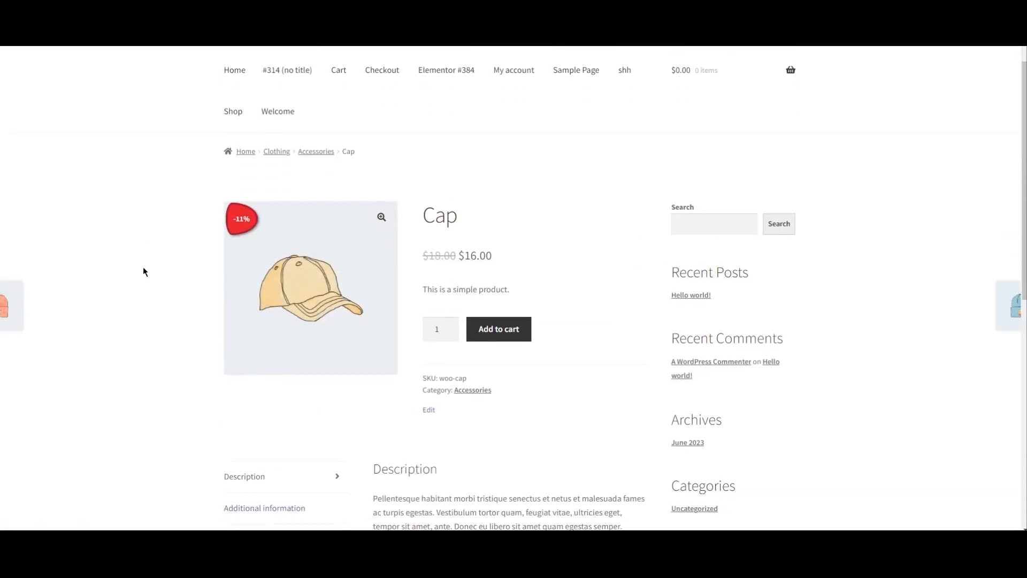
{"action": "scroll", "coordinate": [142, 266], "scroll_direction": "down", "scroll_amount": 1}
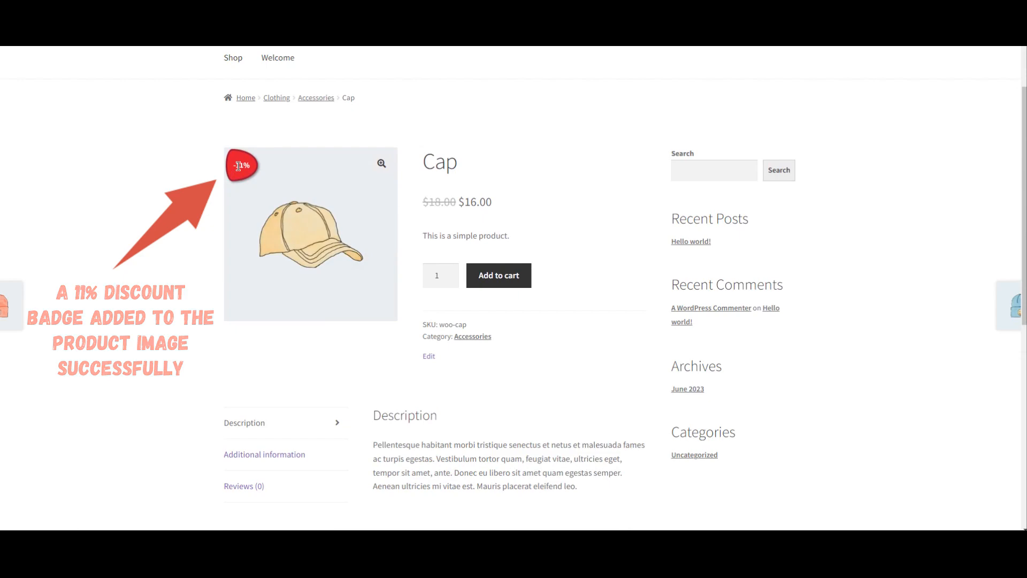
{"action": "scroll", "coordinate": [153, 207], "scroll_direction": "down", "scroll_amount": 6}
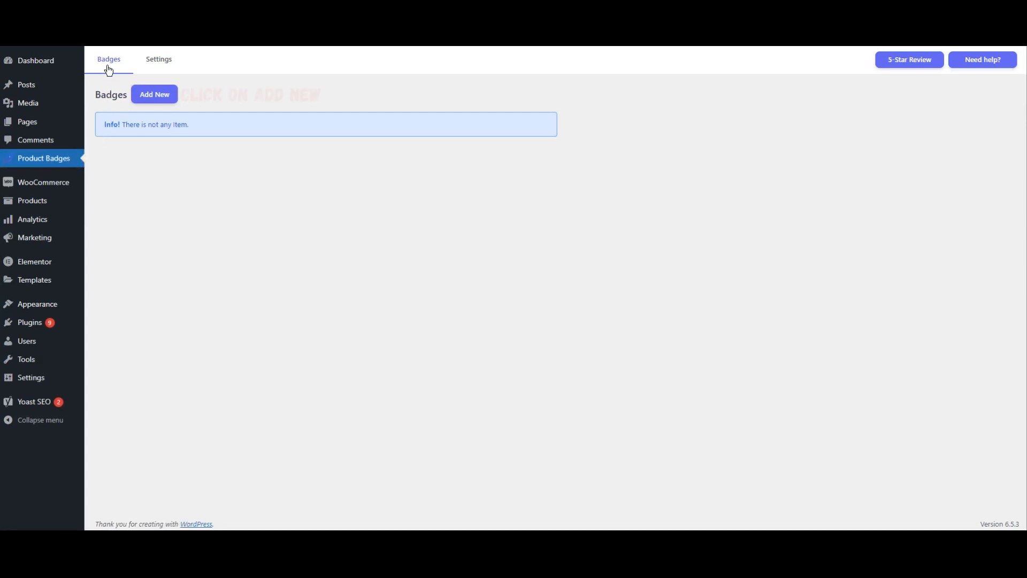
Step: Create another new badge with the name Badge-1
{"action": "left_click", "coordinate": [148, 99]}
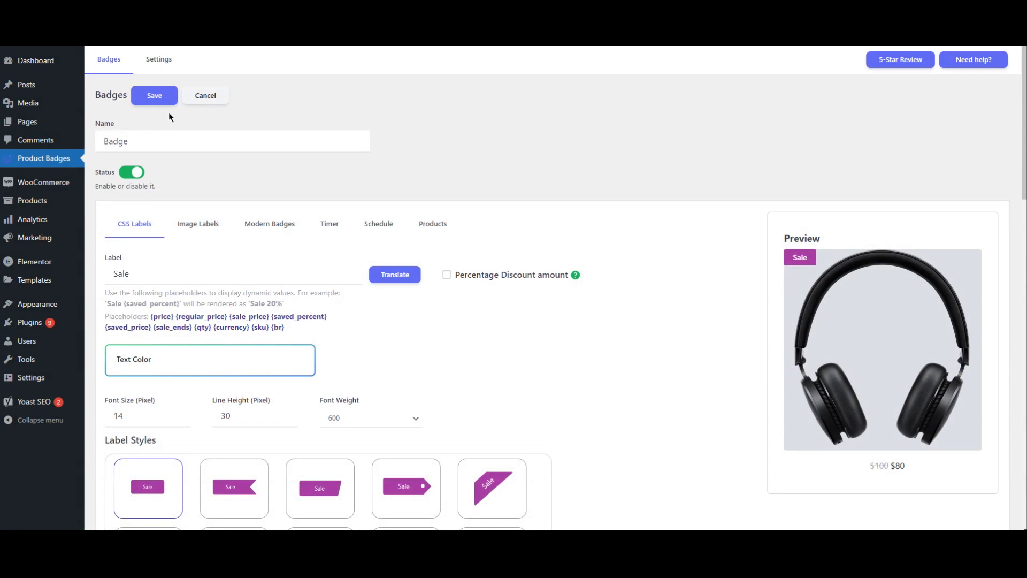
{"action": "left_click", "coordinate": [166, 136]}
{"action": "type", "text": "Badge-1"}
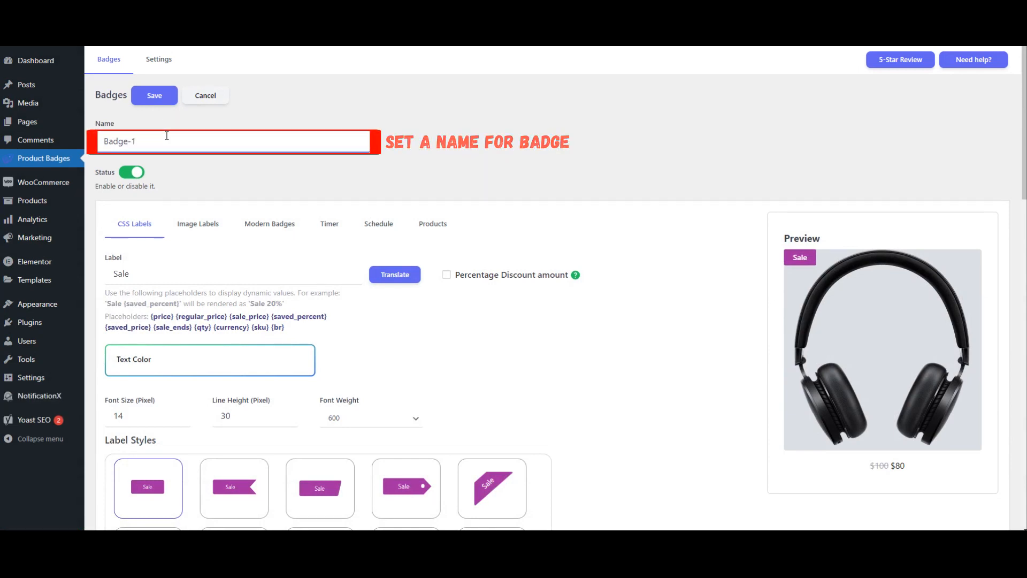
Step: Select the ribbon-shaped second label style
{"action": "scroll", "coordinate": [197, 170], "scroll_direction": "down", "scroll_amount": 1}
{"action": "scroll", "coordinate": [207, 186], "scroll_direction": "down", "scroll_amount": 2}
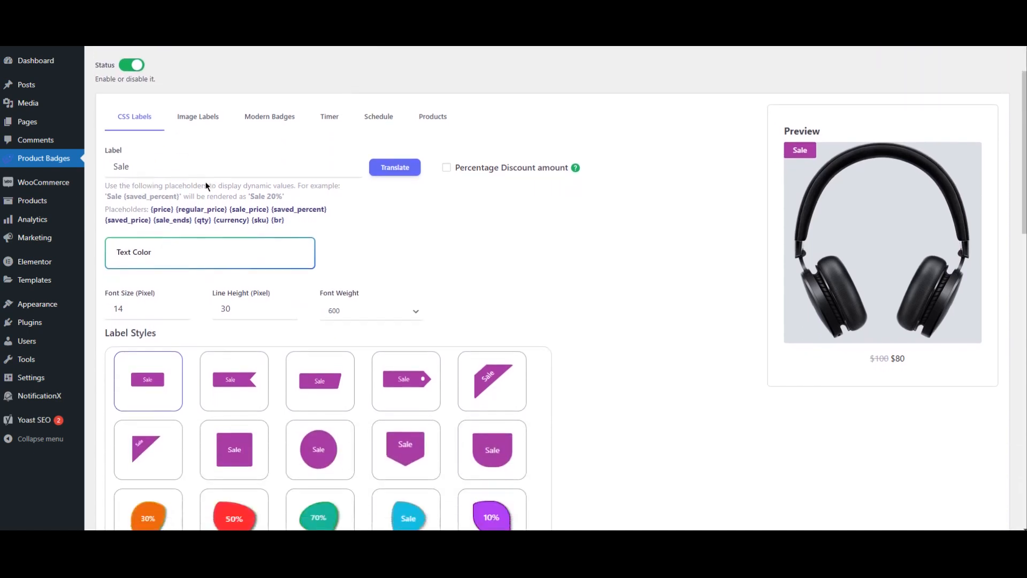
{"action": "scroll", "coordinate": [205, 182], "scroll_direction": "down", "scroll_amount": 1}
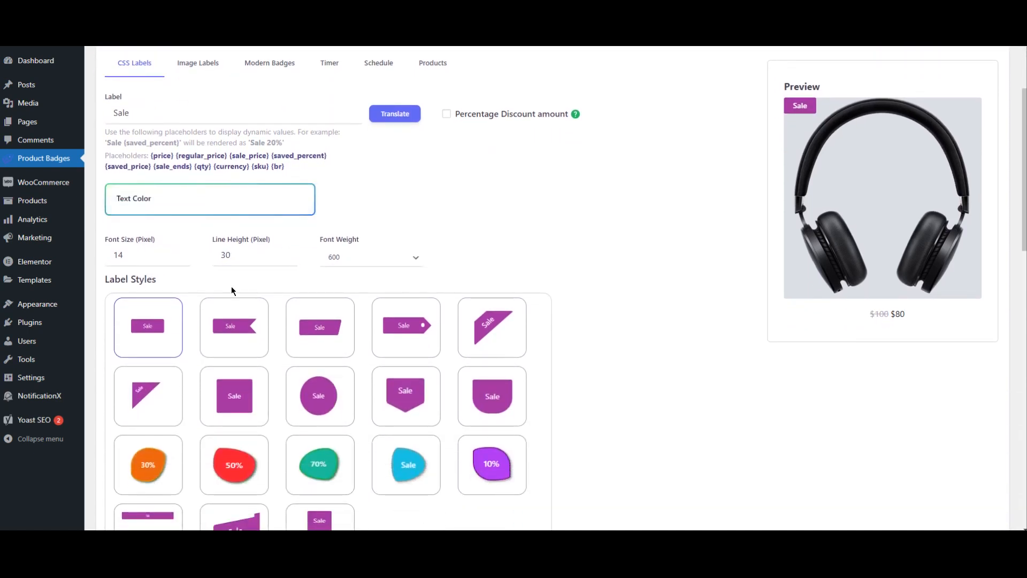
{"action": "scroll", "coordinate": [233, 291], "scroll_direction": "down", "scroll_amount": 1}
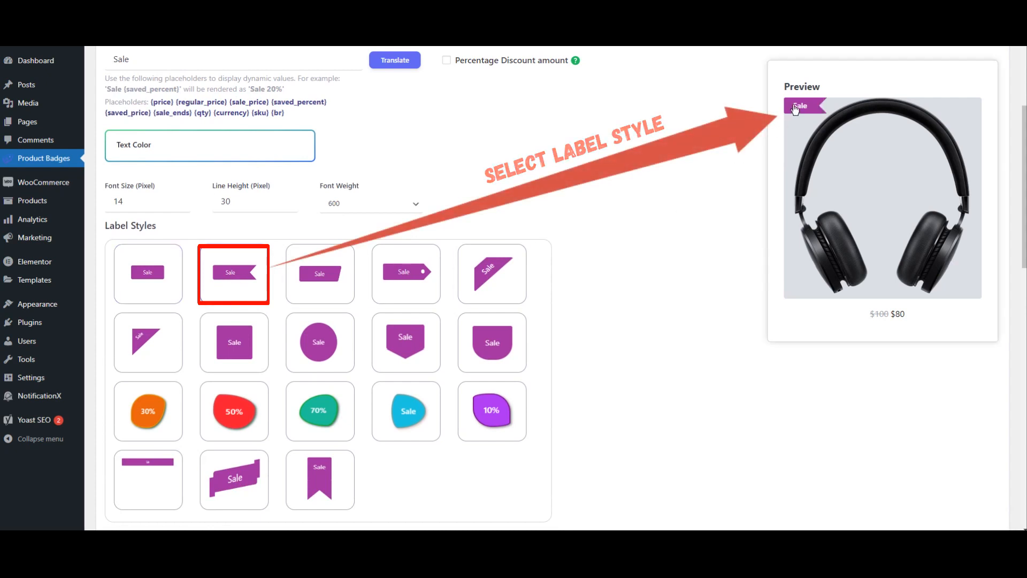
Step: Change the badge's label color to the teal swatch (21c599)
{"action": "scroll", "coordinate": [632, 197], "scroll_direction": "down", "scroll_amount": 5}
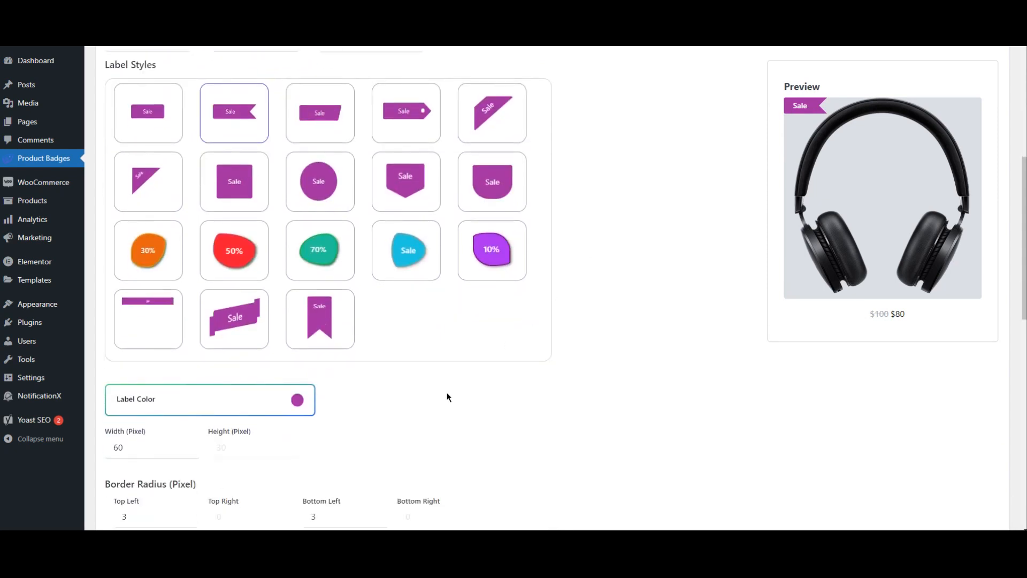
{"action": "left_click", "coordinate": [257, 304]}
{"action": "scroll", "coordinate": [305, 346], "scroll_direction": "down", "scroll_amount": 3}
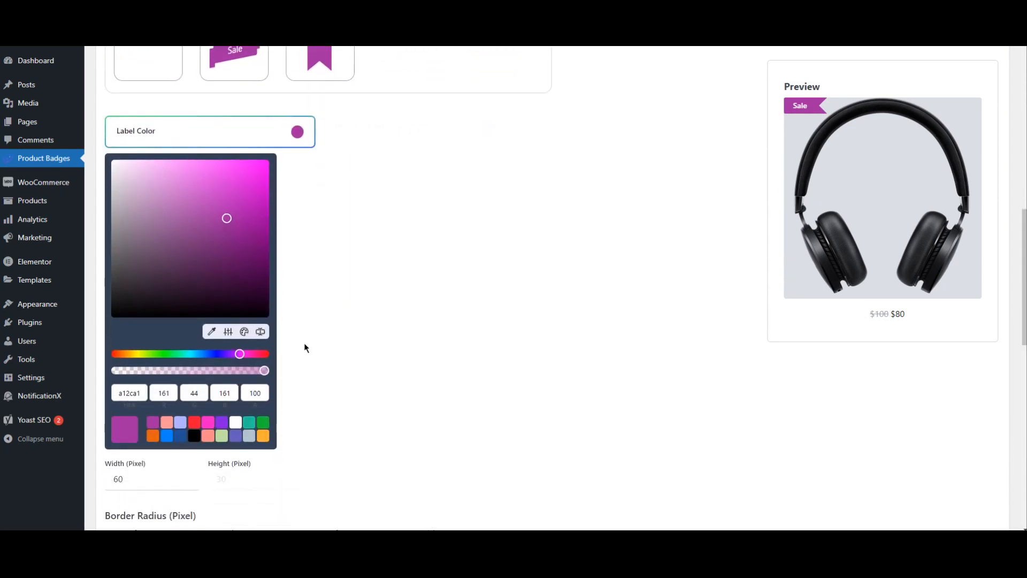
{"action": "left_click", "coordinate": [247, 421]}
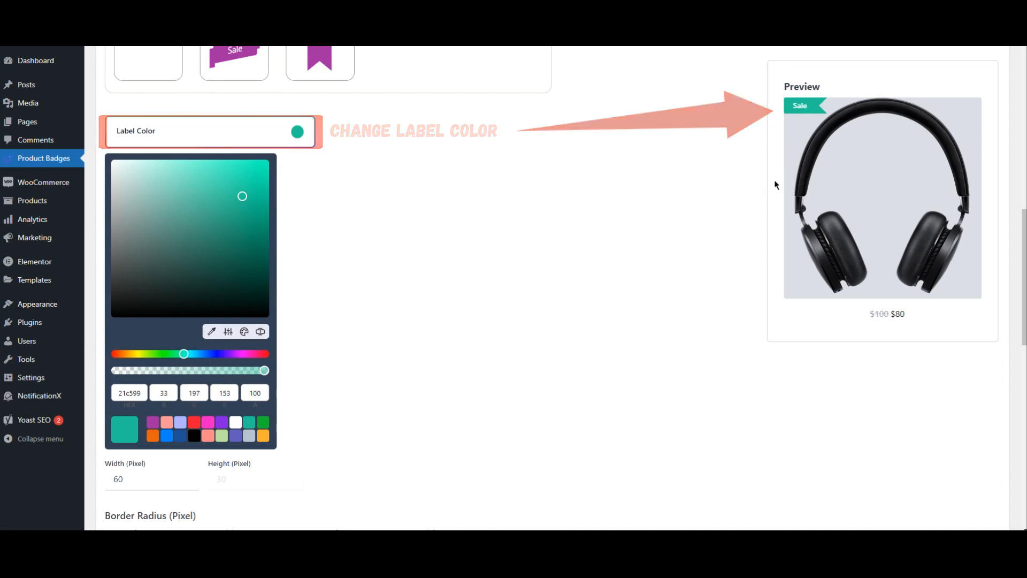
{"action": "left_click", "coordinate": [646, 189]}
Step: Enable the Percentage Discount amount option for the label
{"action": "scroll", "coordinate": [404, 315], "scroll_direction": "up", "scroll_amount": 10}
{"action": "scroll", "coordinate": [419, 221], "scroll_direction": "up", "scroll_amount": 2}
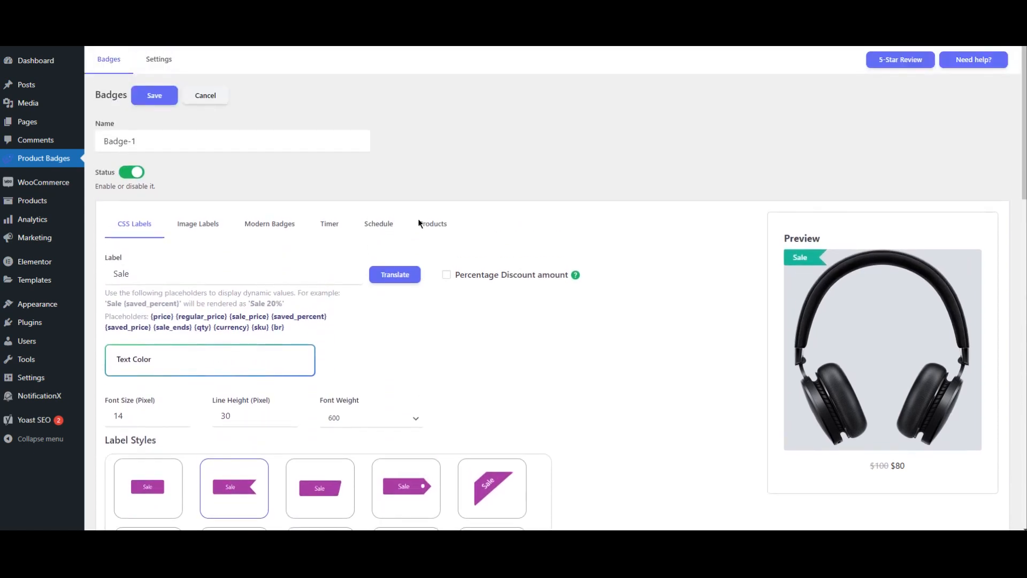
{"action": "left_click", "coordinate": [446, 276]}
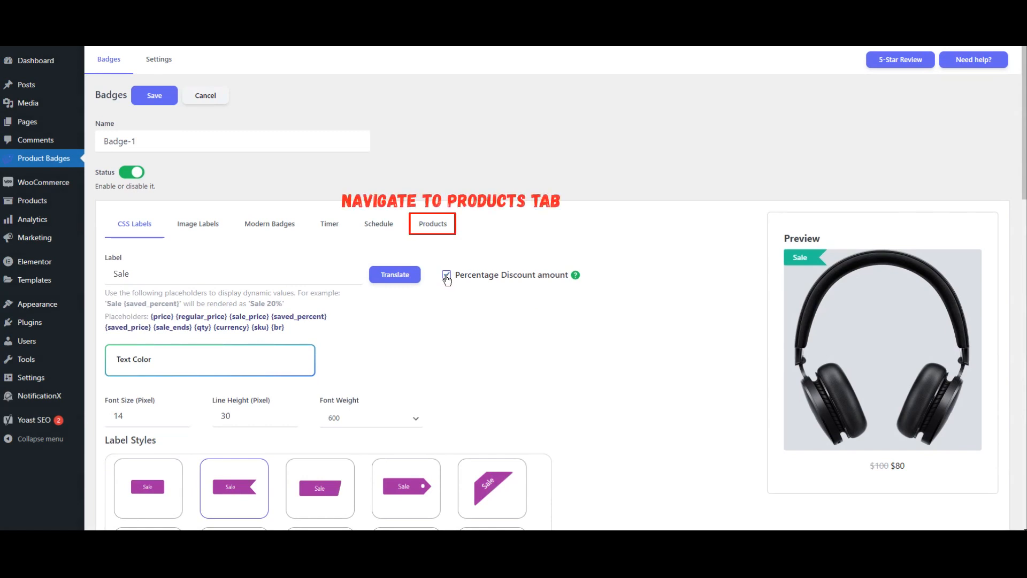
Step: Set the product condition to Is on sale with Yes and save the badge
{"action": "left_click", "coordinate": [433, 227]}
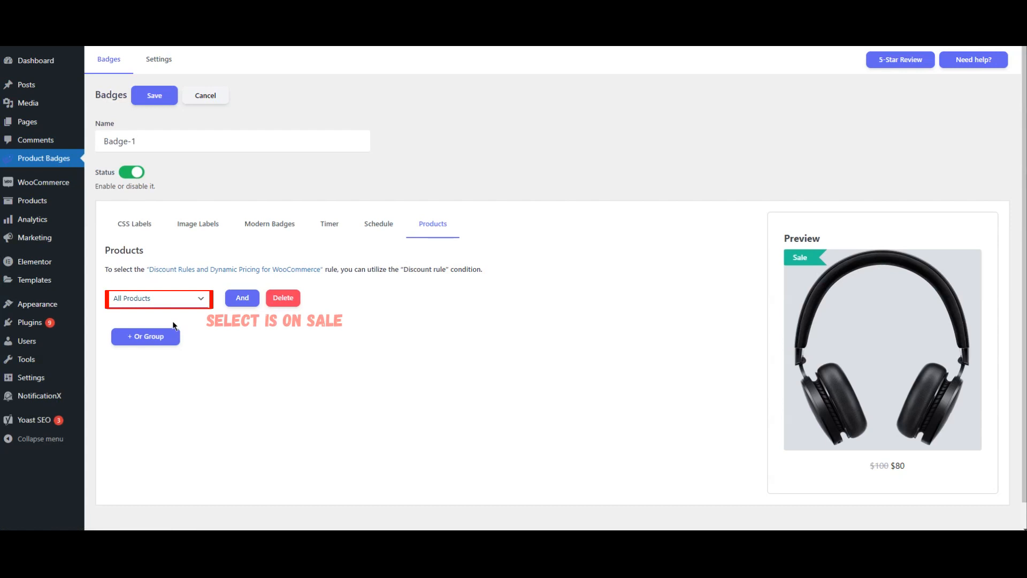
{"action": "left_click", "coordinate": [163, 303]}
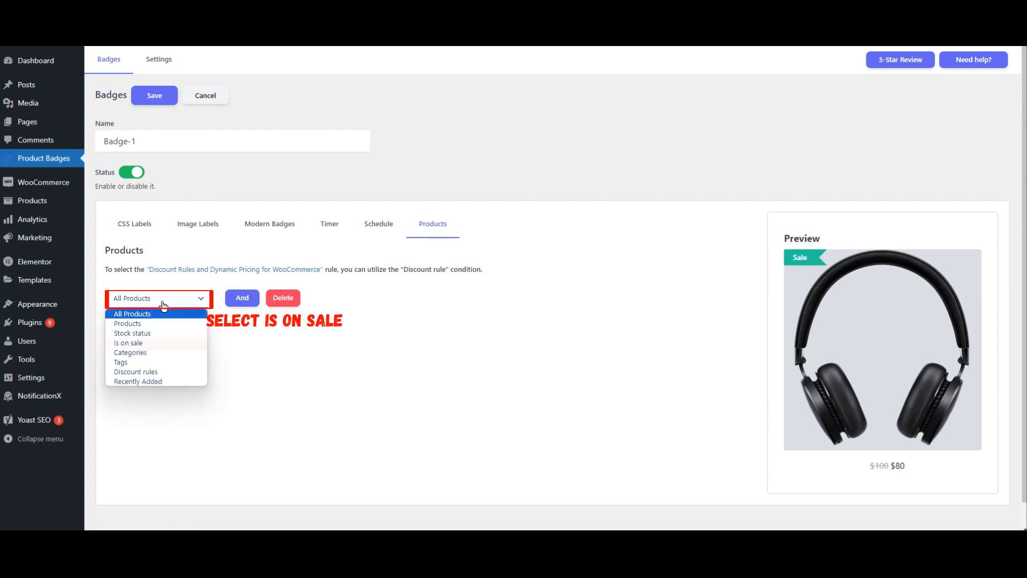
{"action": "left_click", "coordinate": [154, 344]}
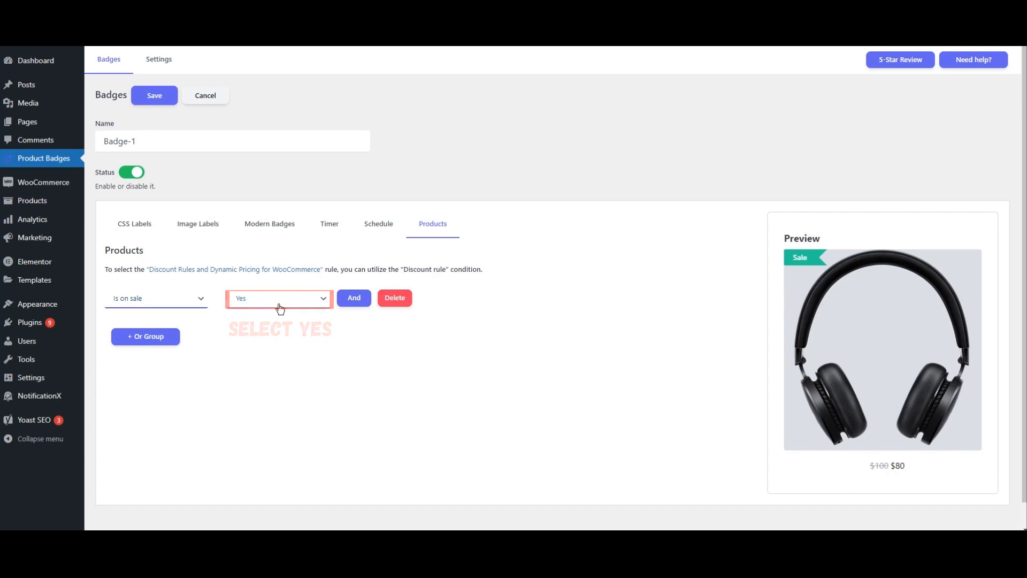
{"action": "left_click", "coordinate": [151, 100]}
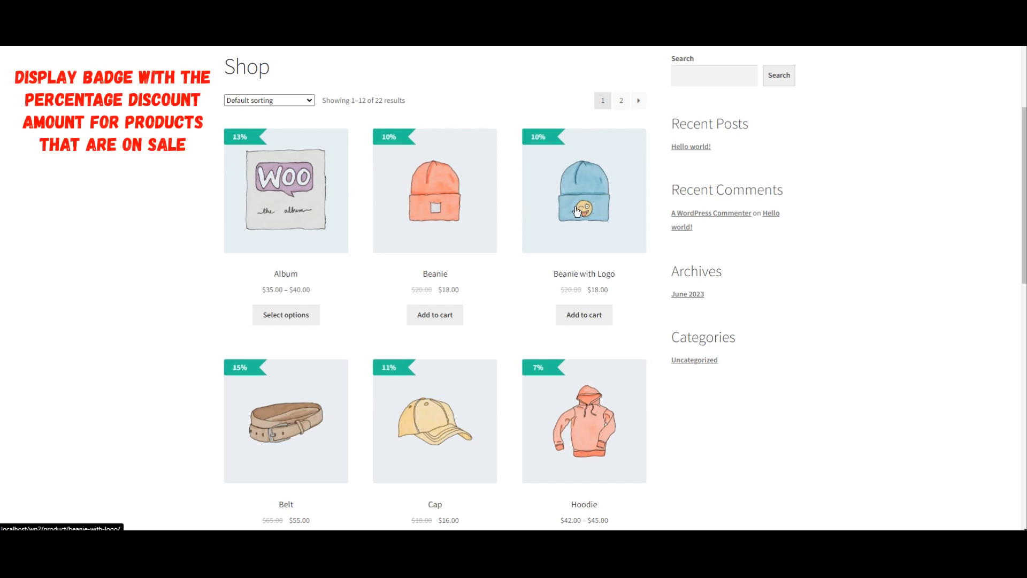
Step: Browse both shop pages and open the Sunglasses product page to check the percentage discount badges
{"action": "scroll", "coordinate": [577, 211], "scroll_direction": "down", "scroll_amount": 10}
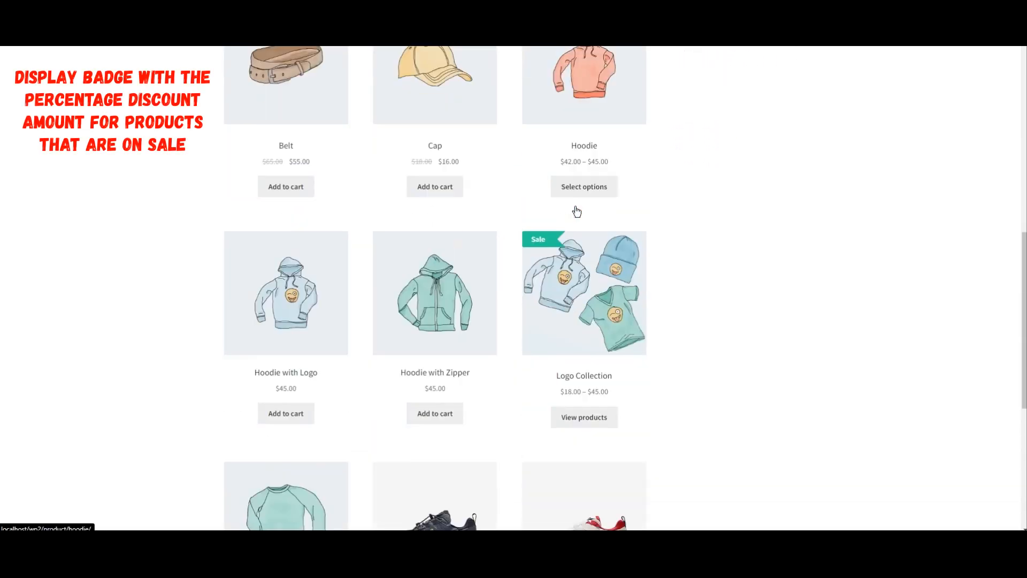
{"action": "scroll", "coordinate": [576, 211], "scroll_direction": "down", "scroll_amount": 3}
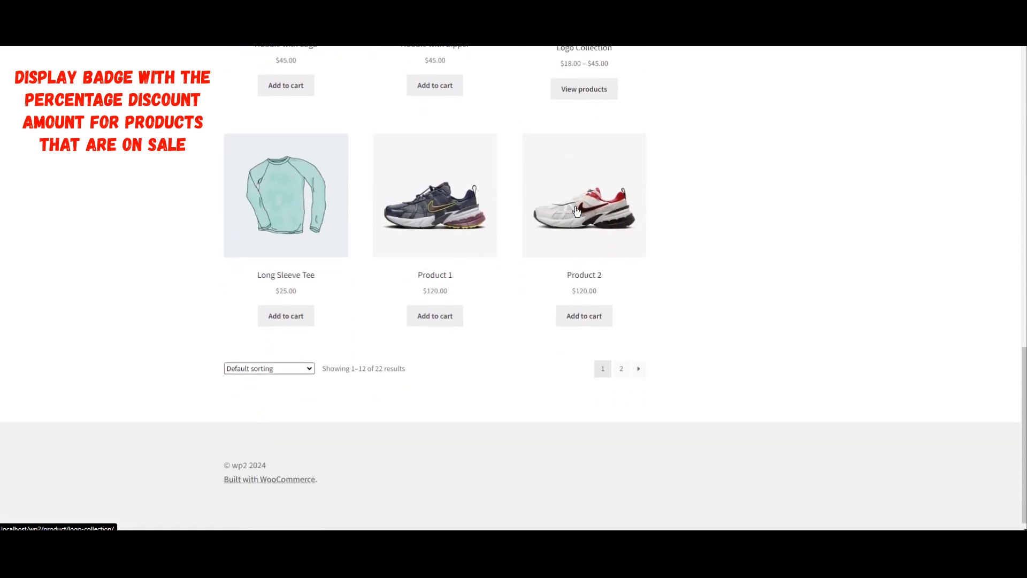
{"action": "left_click", "coordinate": [619, 369]}
{"action": "scroll", "coordinate": [688, 325], "scroll_direction": "down", "scroll_amount": 4}
{"action": "scroll", "coordinate": [688, 325], "scroll_direction": "down", "scroll_amount": 4}
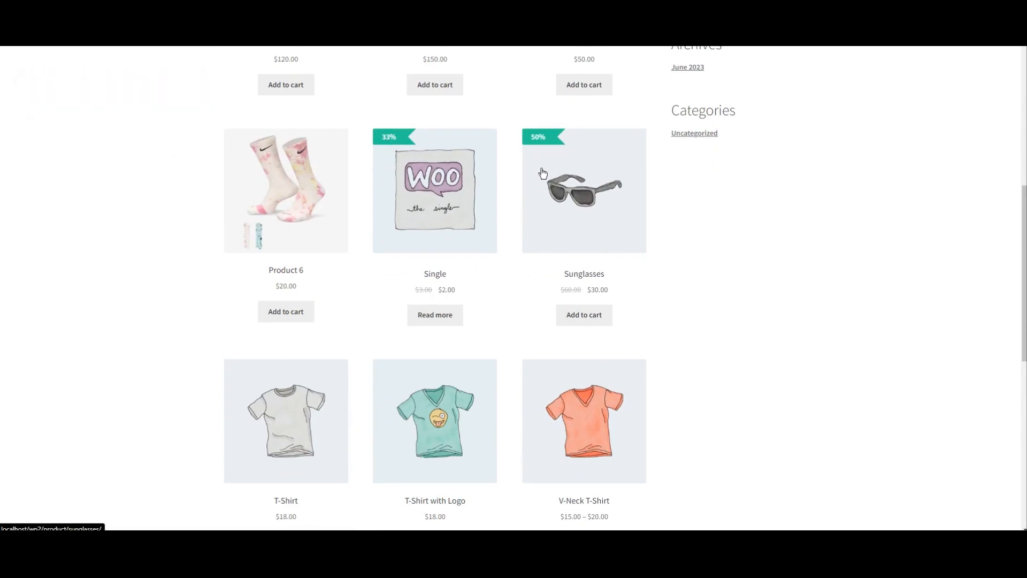
{"action": "left_click", "coordinate": [551, 238]}
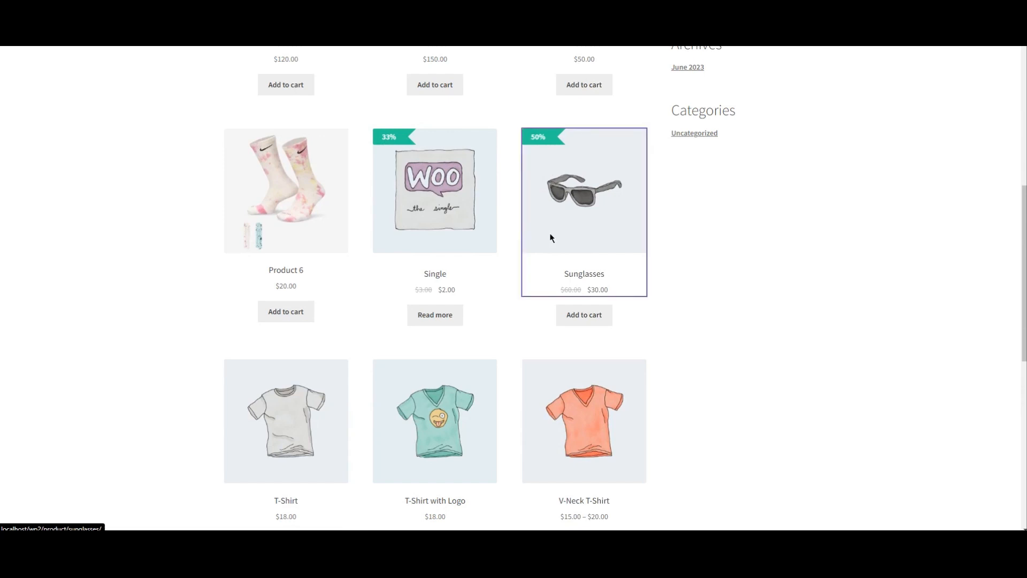
{"action": "scroll", "coordinate": [147, 297], "scroll_direction": "down", "scroll_amount": 2}
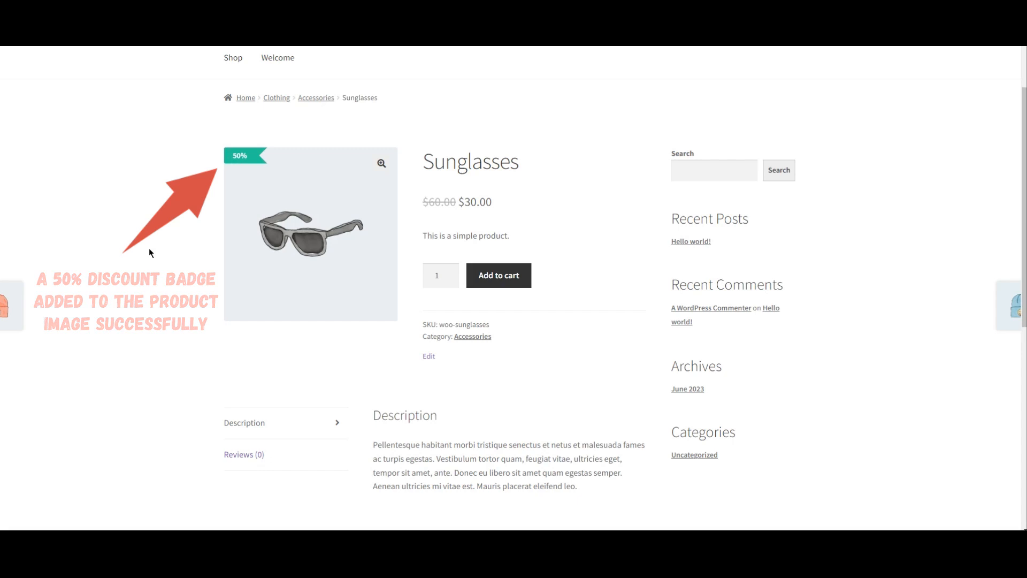
{"action": "scroll", "coordinate": [149, 249], "scroll_direction": "down", "scroll_amount": 5}
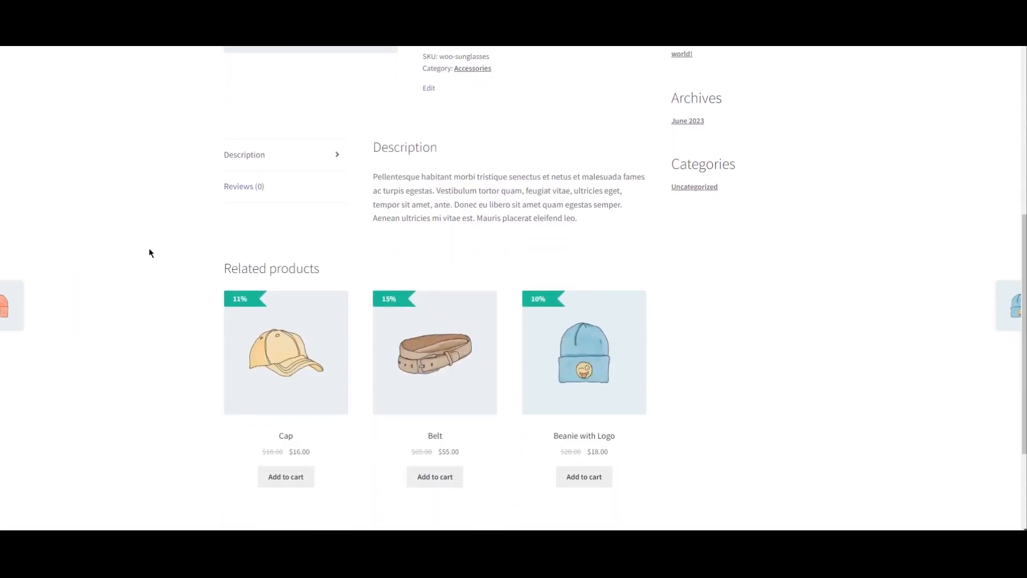